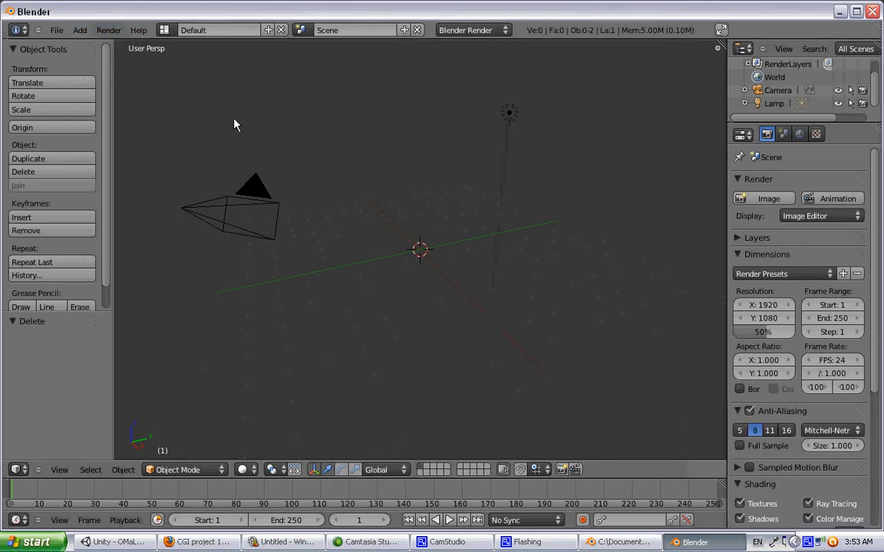
Add a UV sphere mesh at the centre of the scene.
click(110, 30)
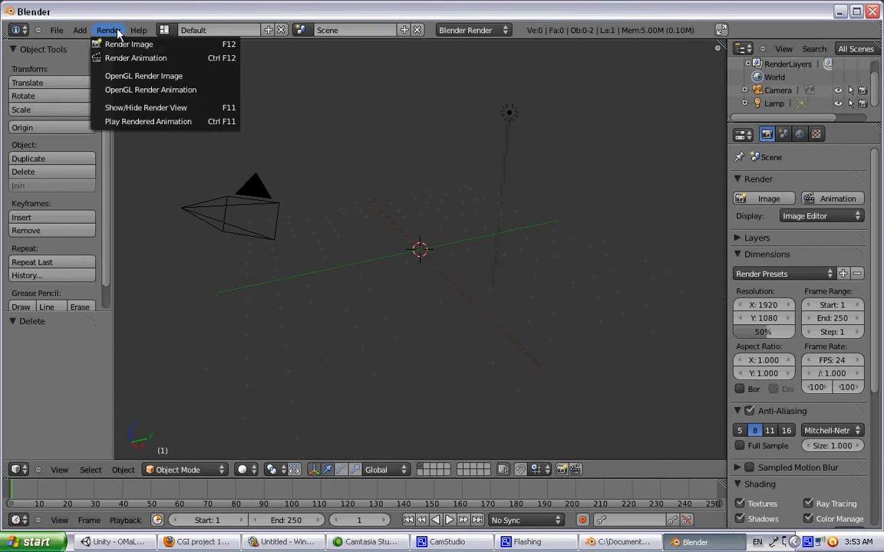
click(79, 30)
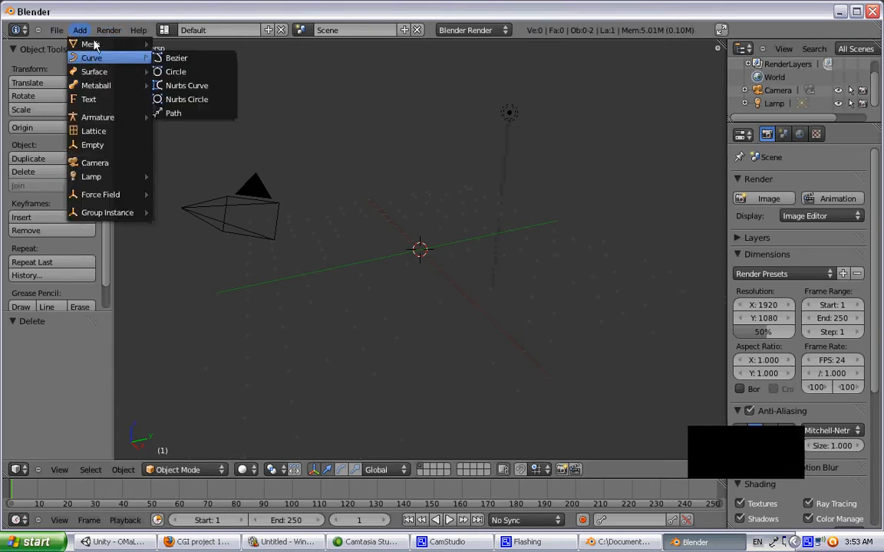
mouse_move(100, 44)
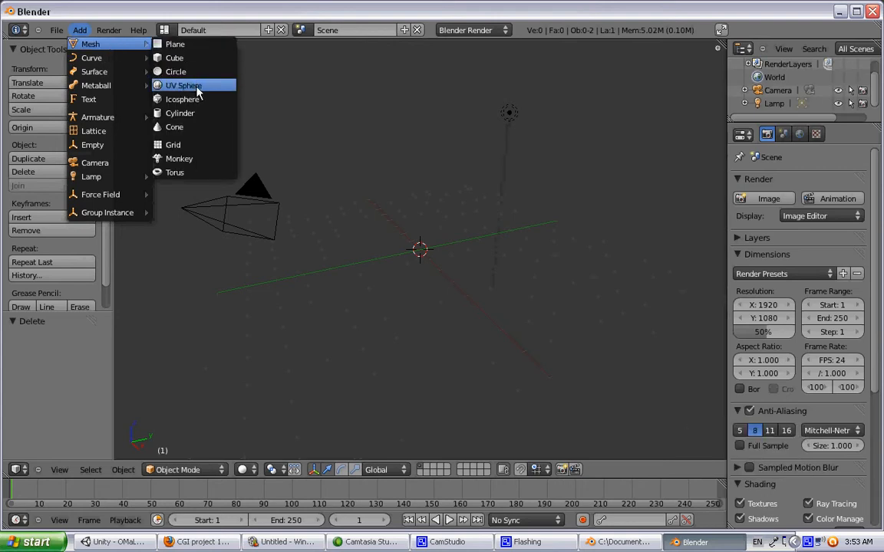
click(184, 85)
scroll(418, 290, up, 3)
scroll(417, 286, up, 2)
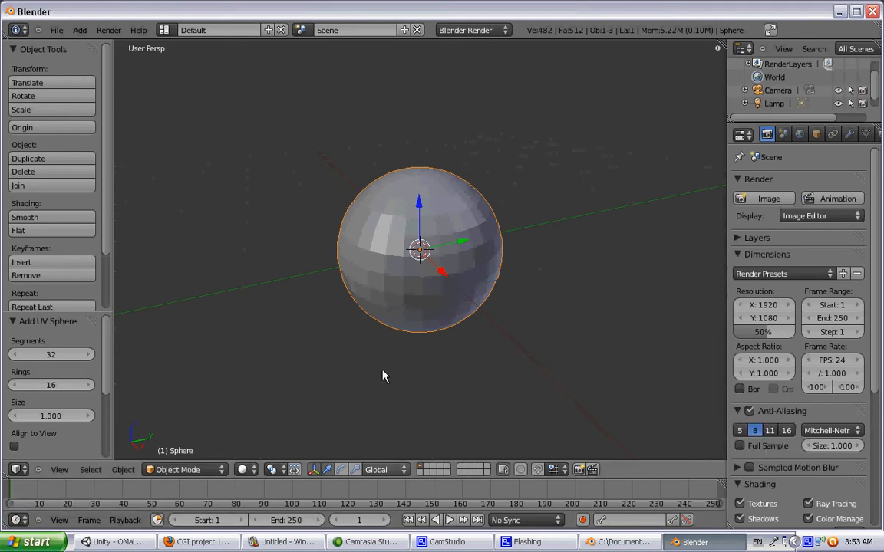
scroll(309, 261, down, 2)
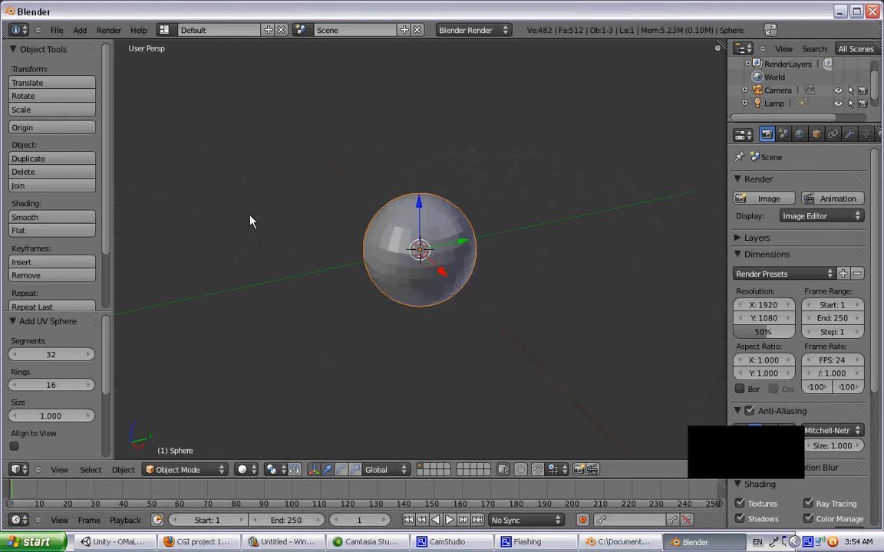
Insert LocRotScale keyframes for the sphere at frames 1 and 20.
key(i)
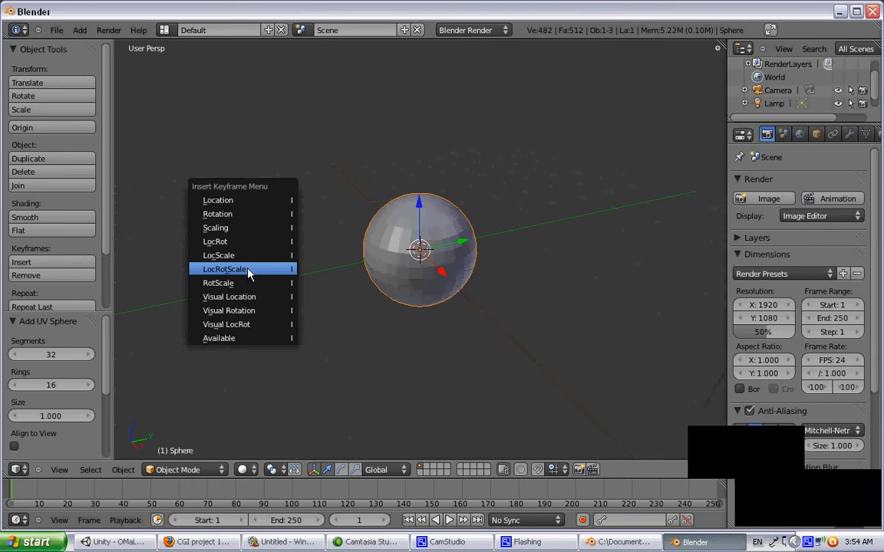
click(249, 270)
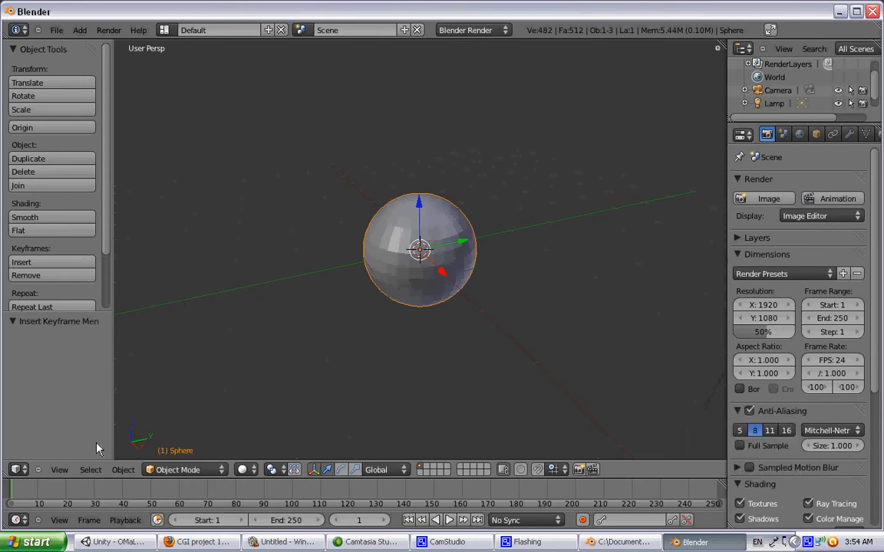
click(66, 492)
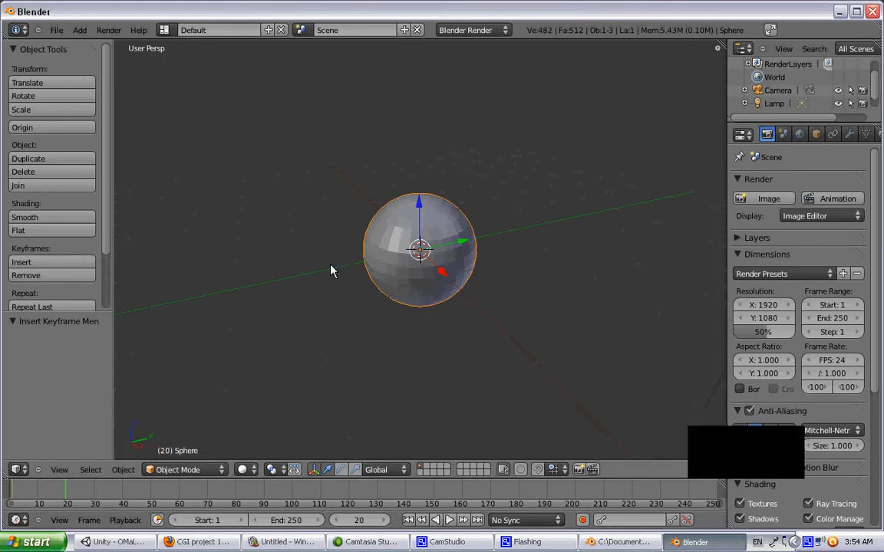
key(i)
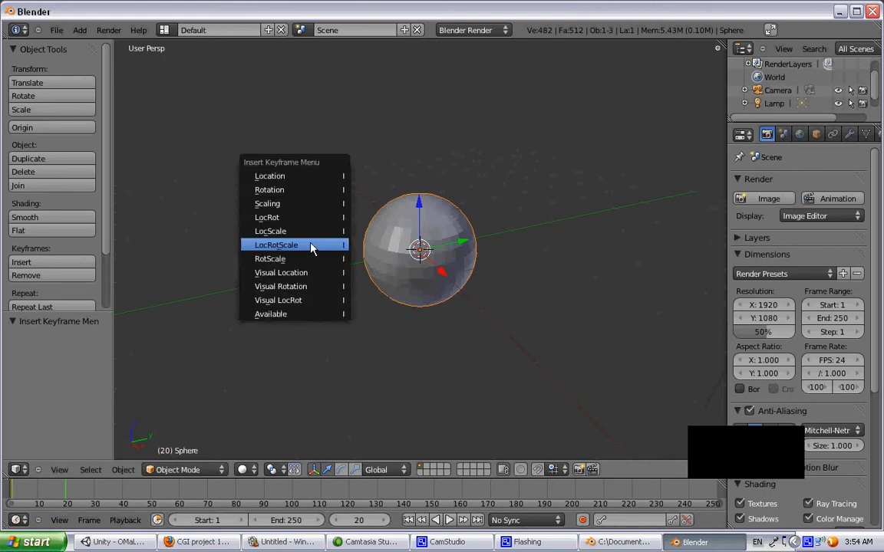
click(276, 246)
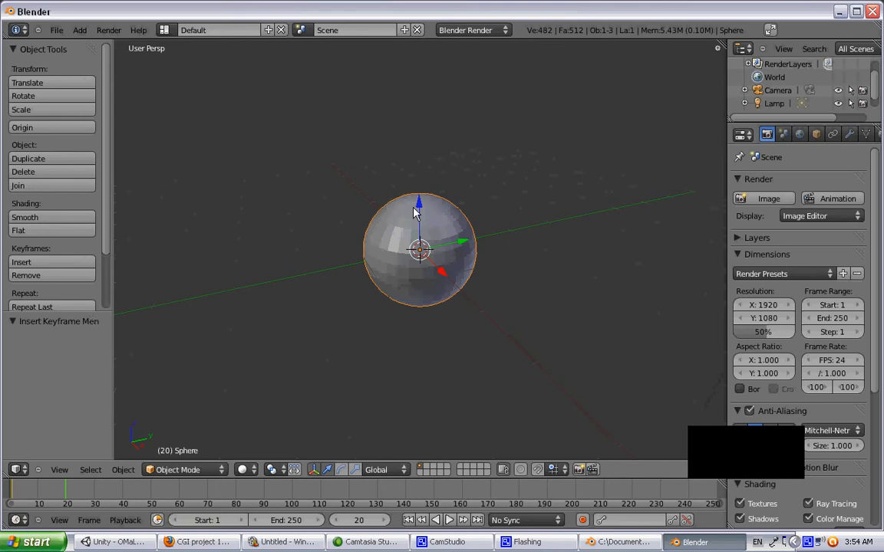
Scale the sphere up uniformly by about 1.93 at frame 20 and insert a LocRotScale keyframe.
click(66, 111)
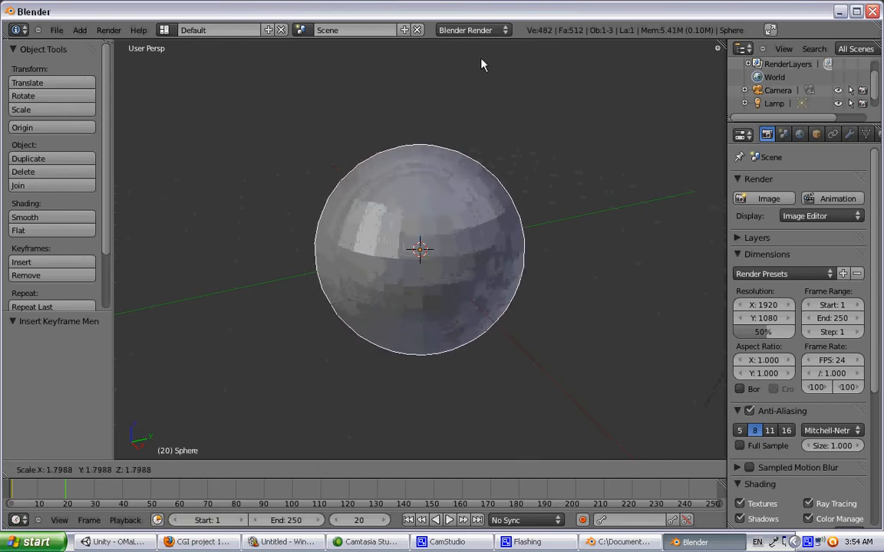
click(430, 82)
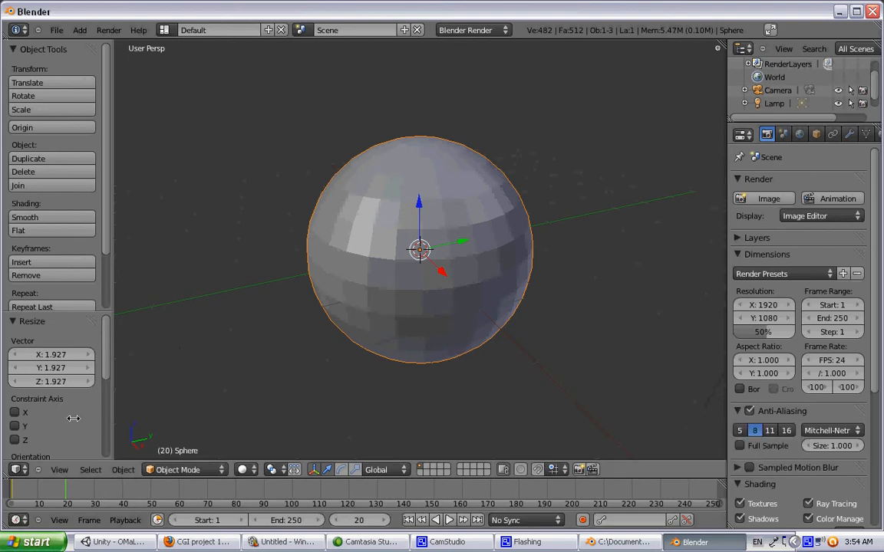
key(i)
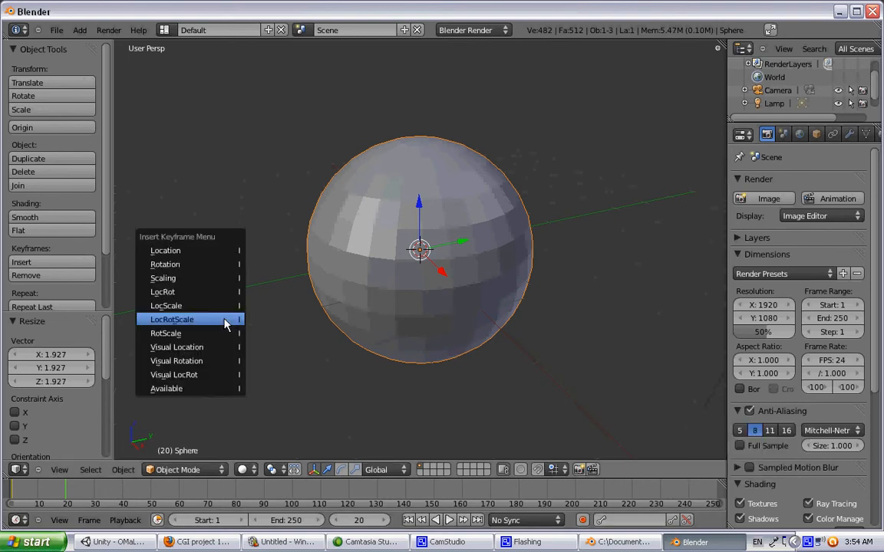
click(226, 317)
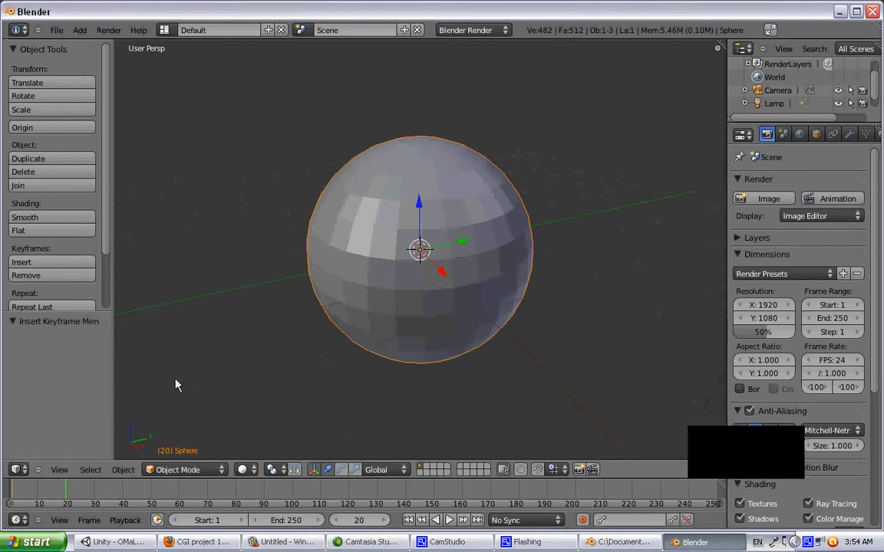
At frame 40, scale the sphere down uniformly by about 0.18 and insert a LocRotScale keyframe.
click(123, 493)
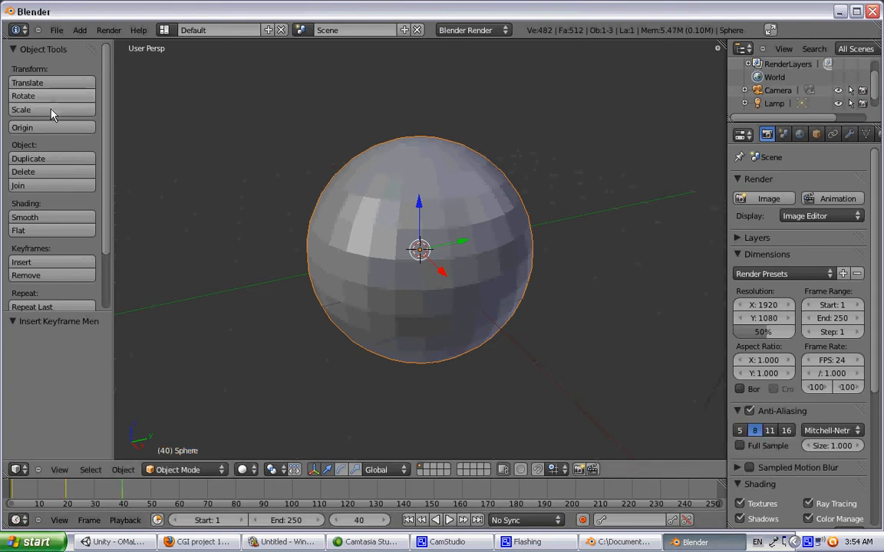
key(s)
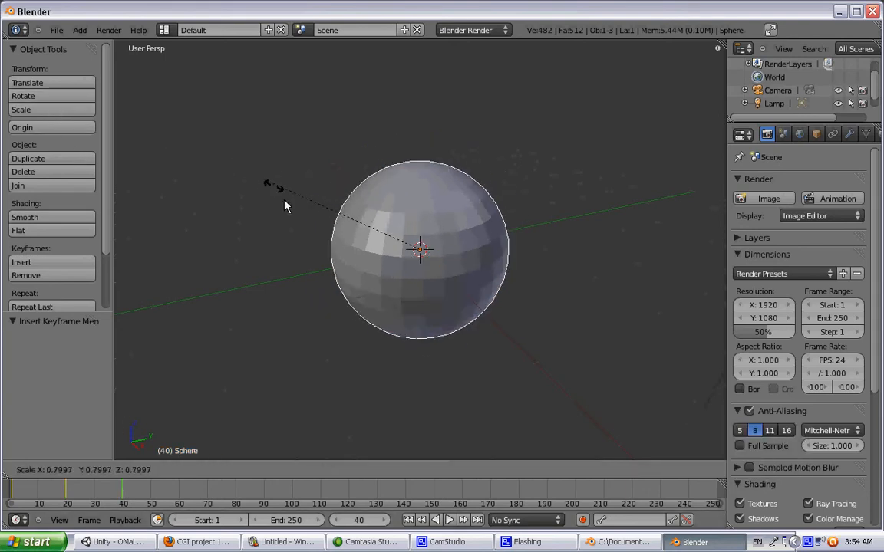
click(384, 247)
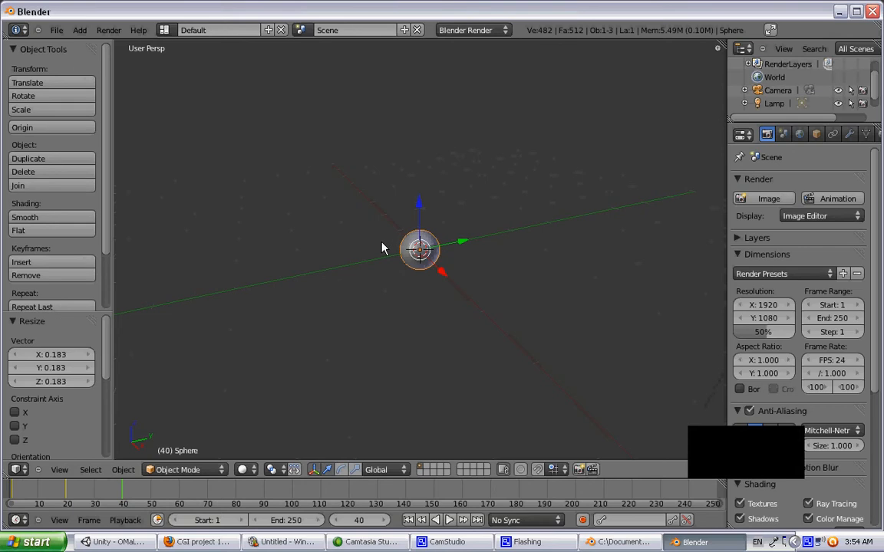
key(i)
click(382, 244)
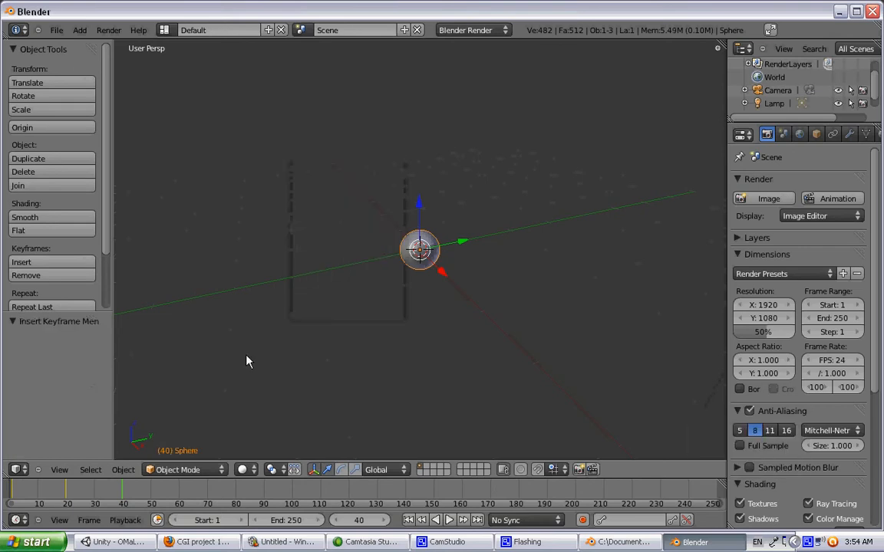
At frame 1, give the sphere a new material with a blue diffuse colour of about R 0.048, G 0.069, B 0.800.
click(11, 494)
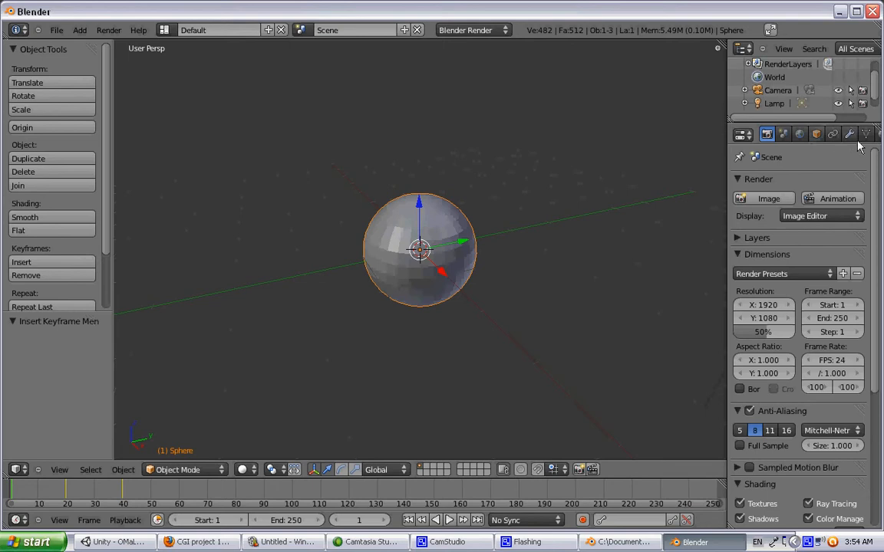
drag(725, 213, 685, 201)
click(853, 134)
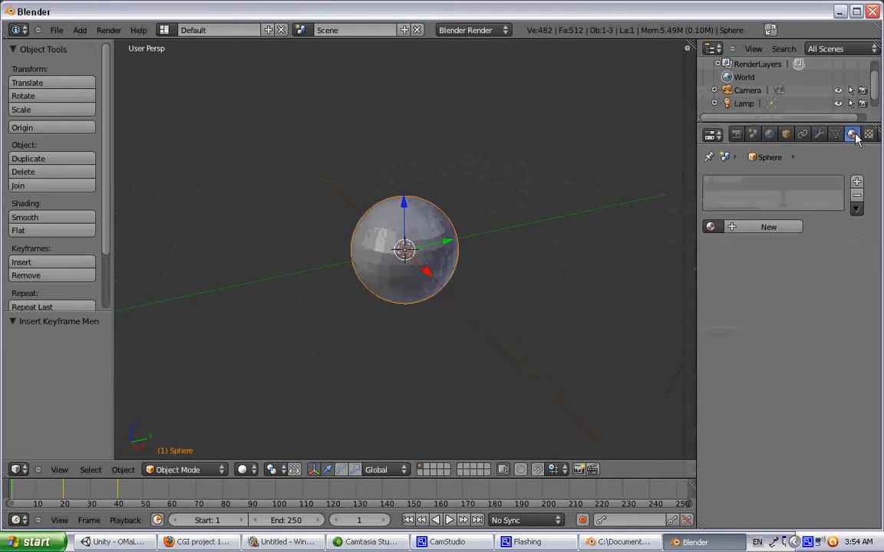
click(732, 228)
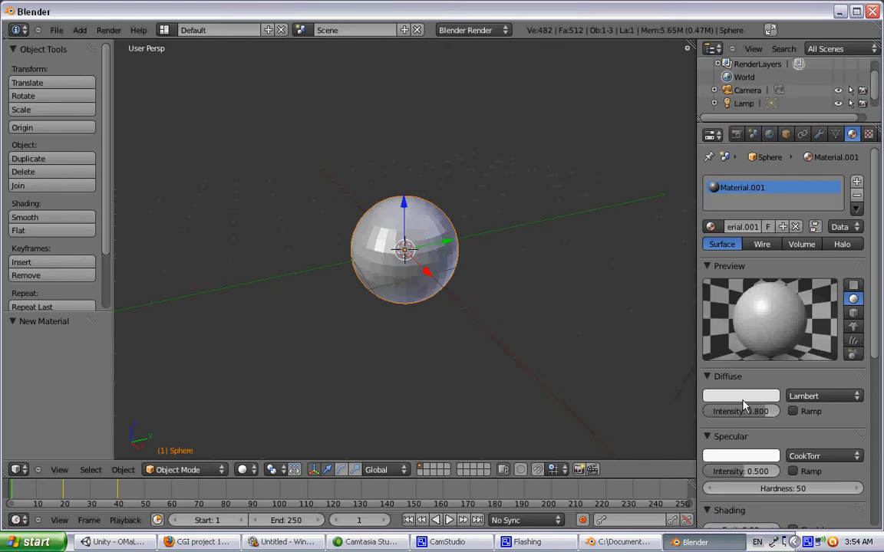
click(742, 397)
mouse_move(736, 239)
mouse_down()
mouse_move(745, 246)
mouse_move(748, 235)
mouse_up()
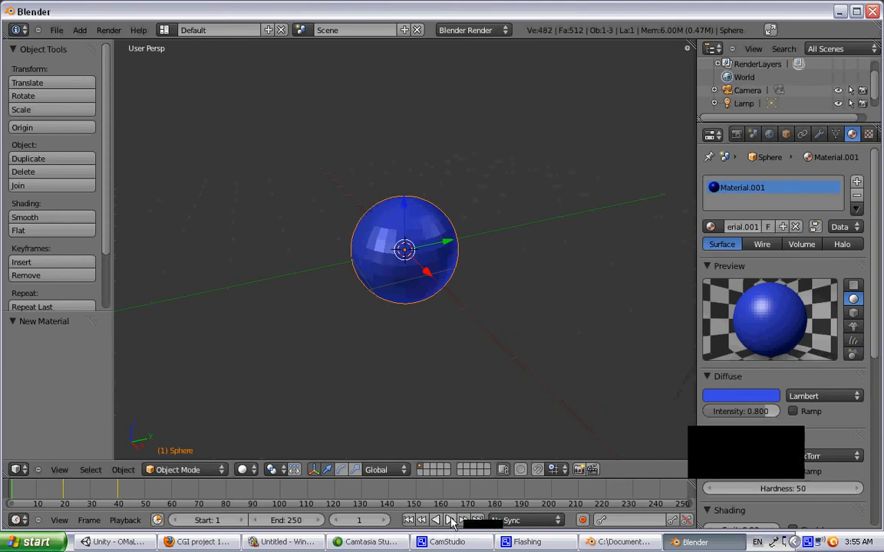
Play the sphere's scaling animation, stop it after the last keyframe and return to frame 1.
click(449, 520)
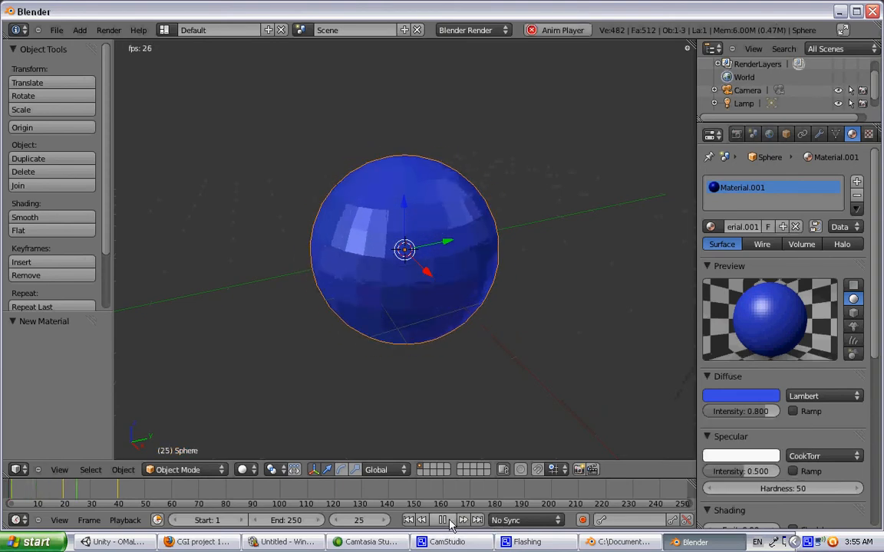
click(446, 521)
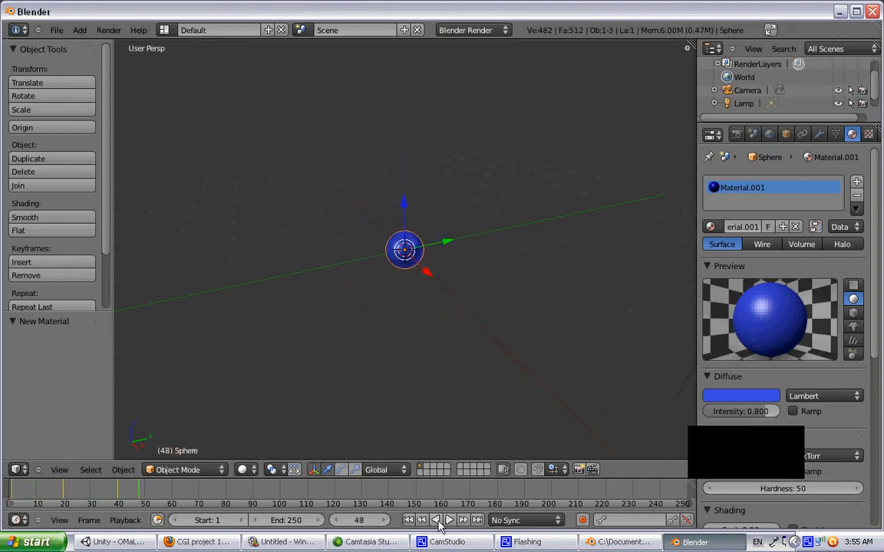
click(13, 491)
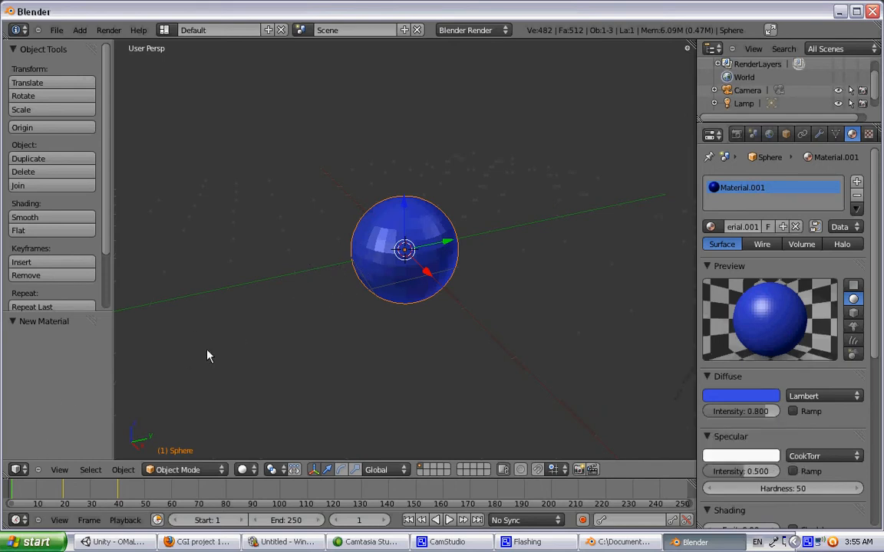
Insert keyframes for the material's blue diffuse colour at frame 1.
right_click(734, 398)
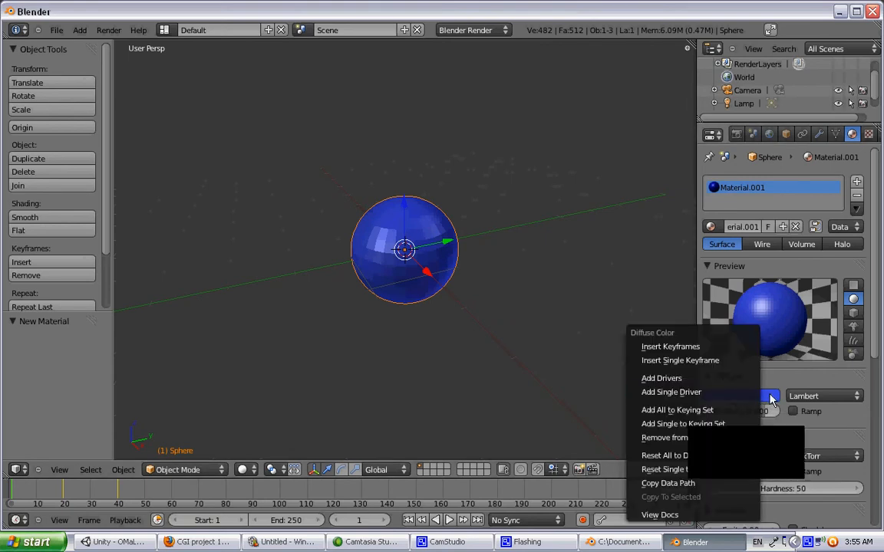
key(Escape)
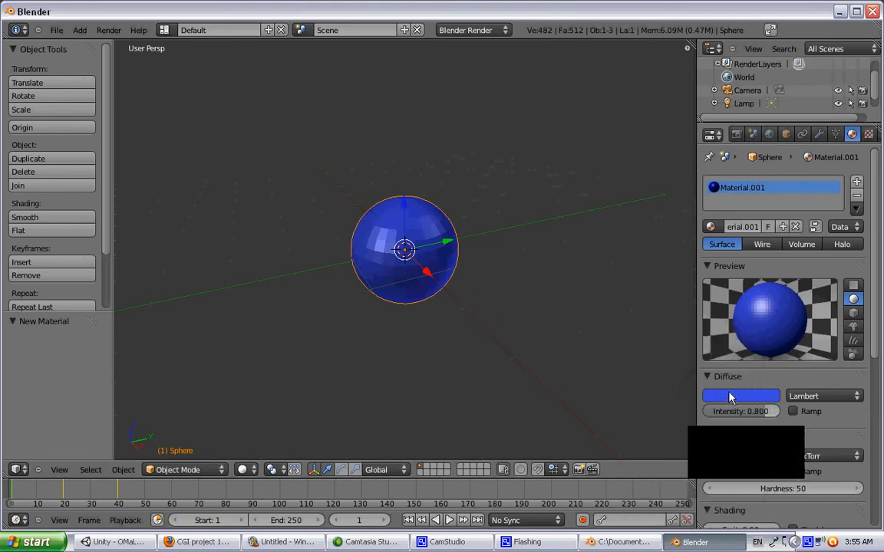
right_click(744, 396)
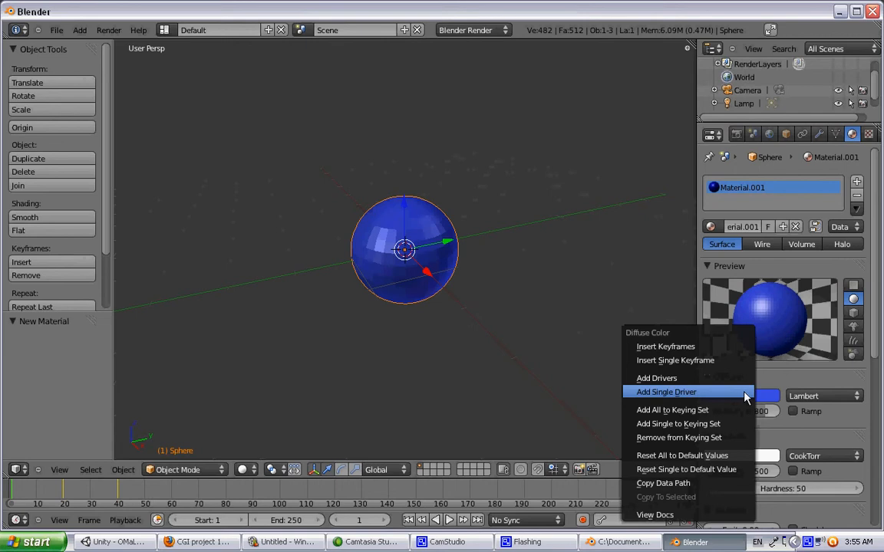
click(682, 349)
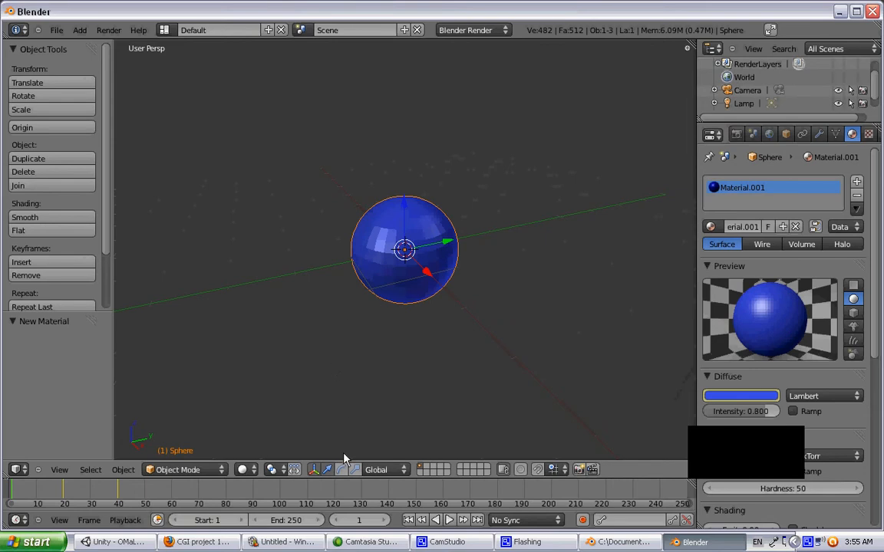
Play the animation with the keyframed diffuse colour, stop it and go back to frame 1.
click(448, 520)
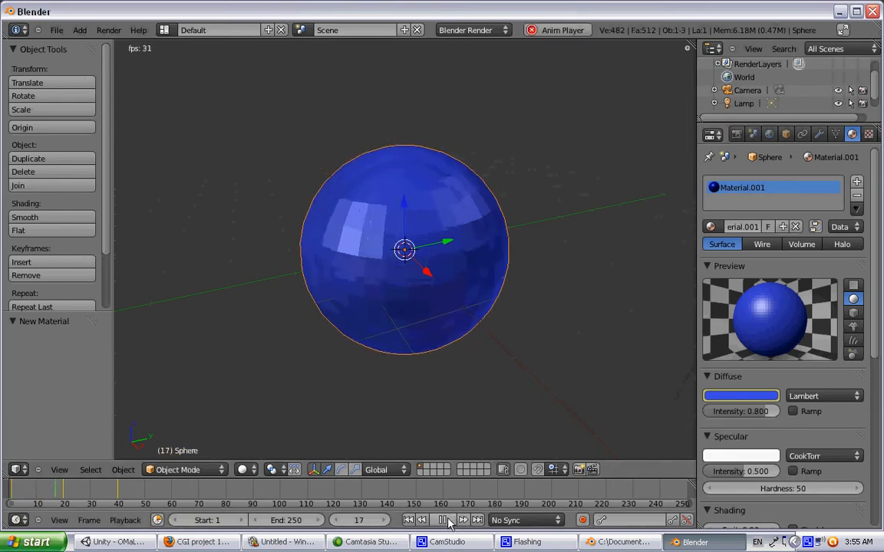
click(444, 520)
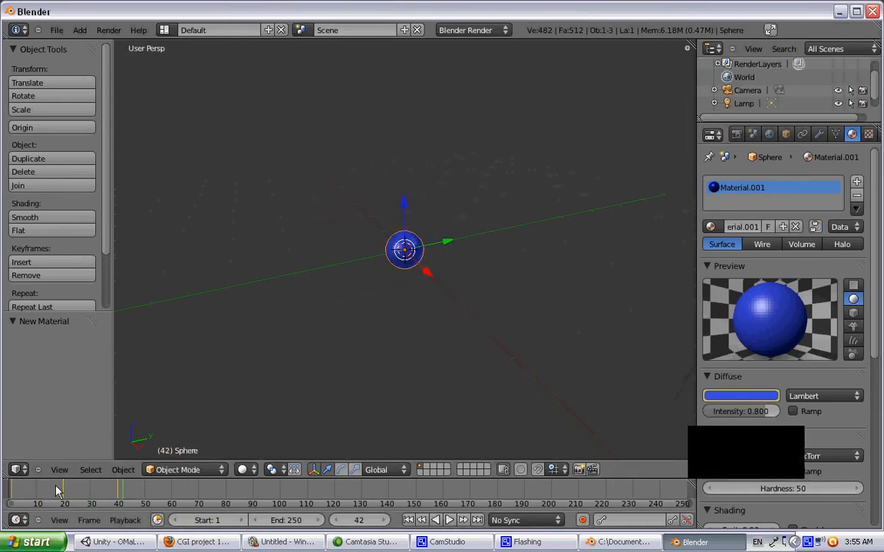
key(shift+Left)
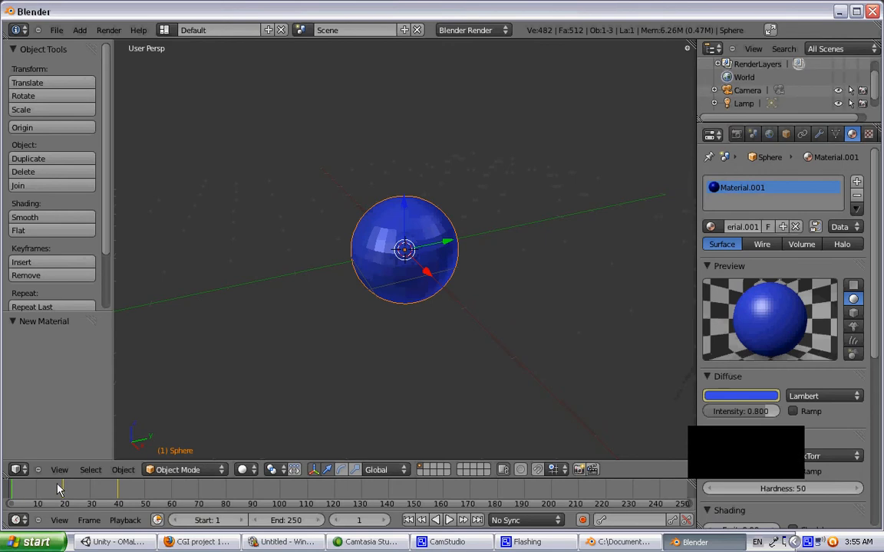
Change the material's diffuse colour to green at frame 20 without inserting a keyframe.
click(65, 492)
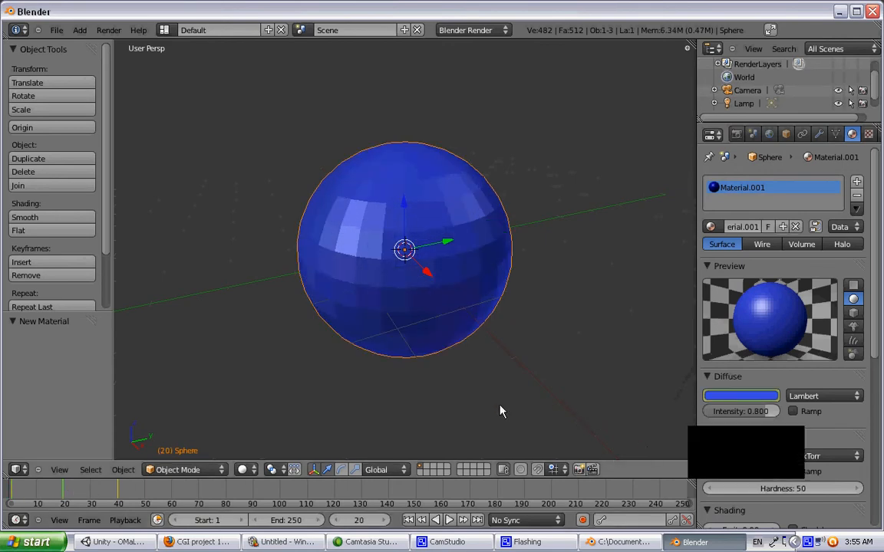
click(731, 397)
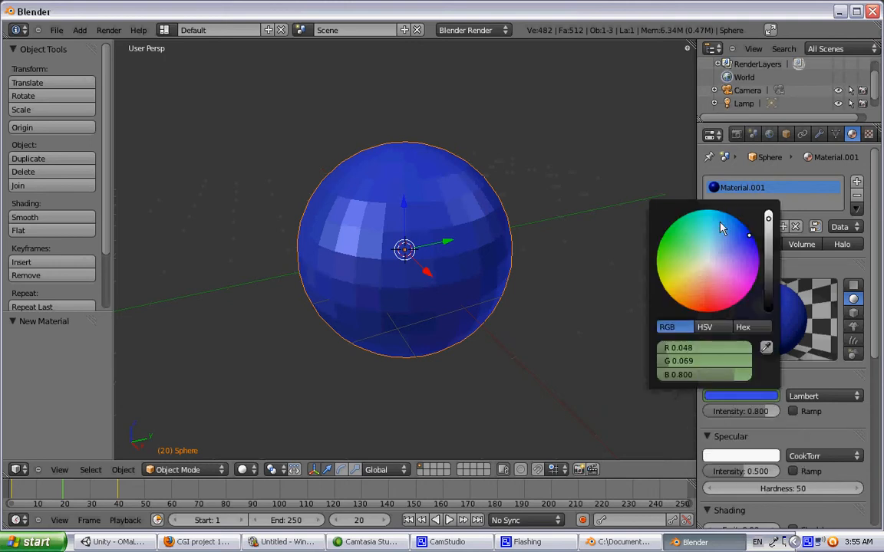
click(665, 248)
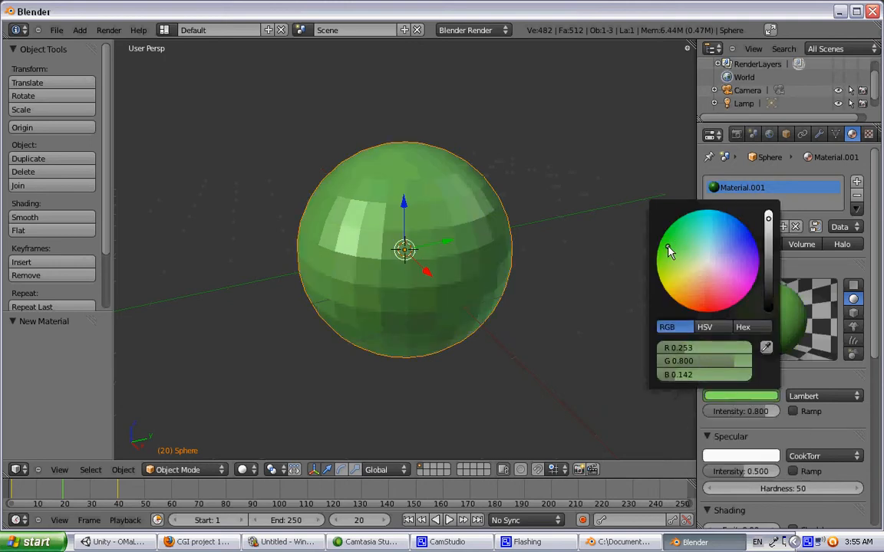
click(664, 245)
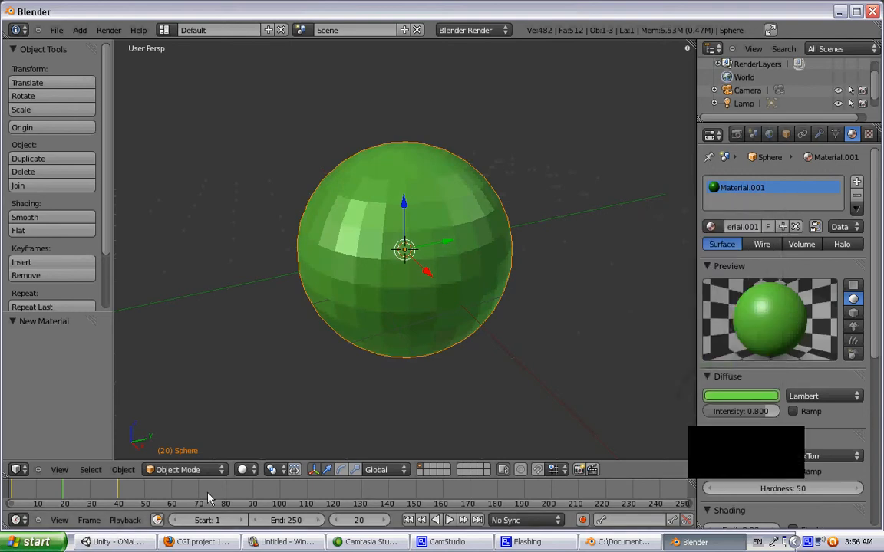
Play the animation from frame 1 with the unkeyed green colour and stop it.
click(413, 520)
click(448, 520)
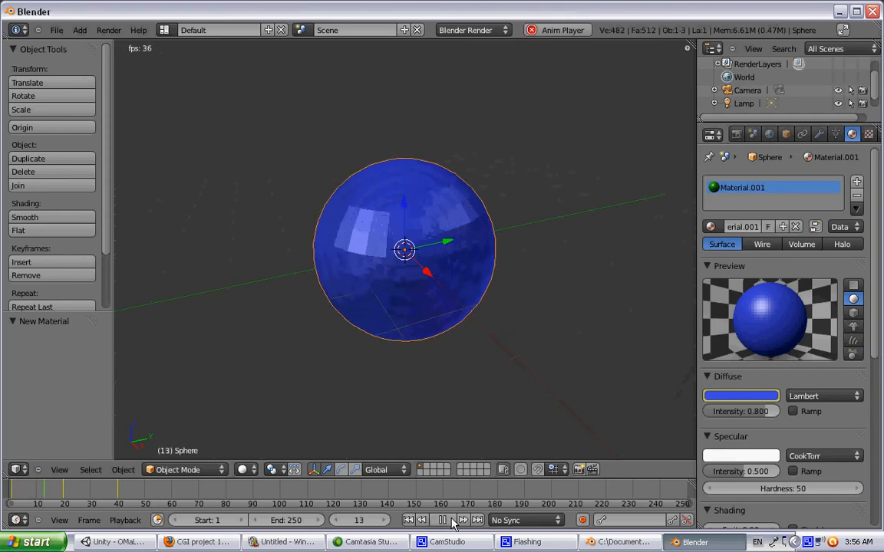
click(449, 520)
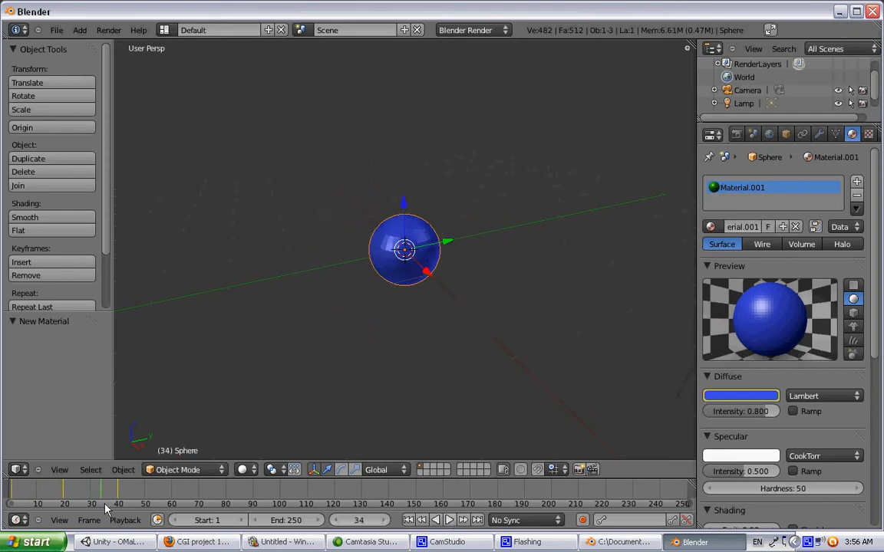
At frame 20, set the diffuse colour to green, about R 0.033, G 0.800, B 0.000, and insert keyframes for it.
click(64, 489)
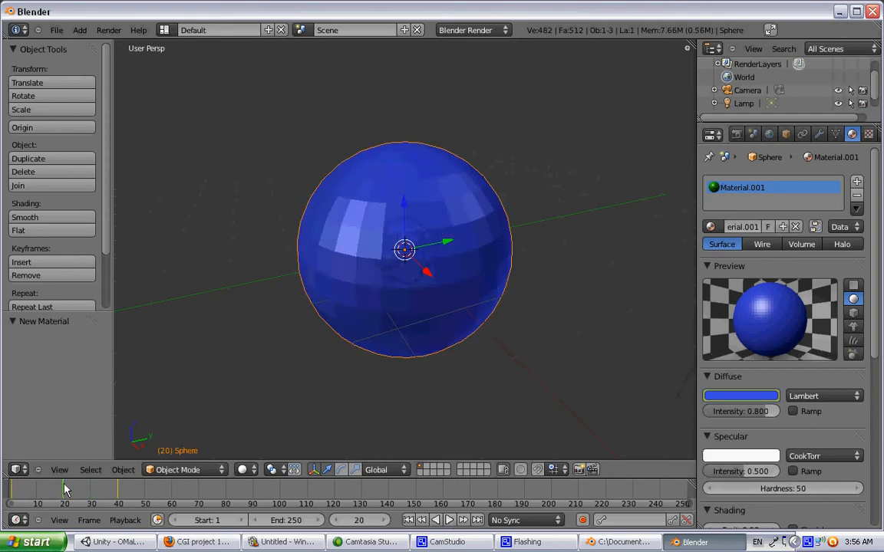
click(740, 398)
click(668, 250)
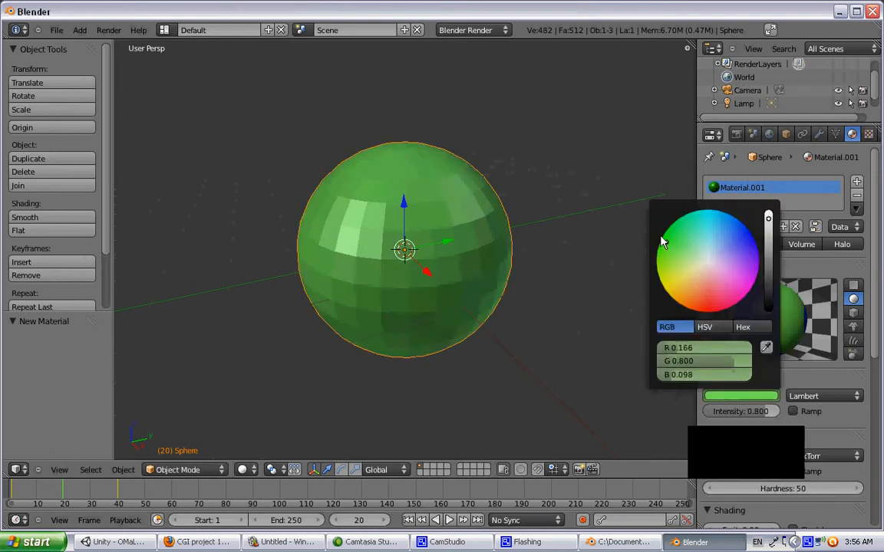
right_click(752, 401)
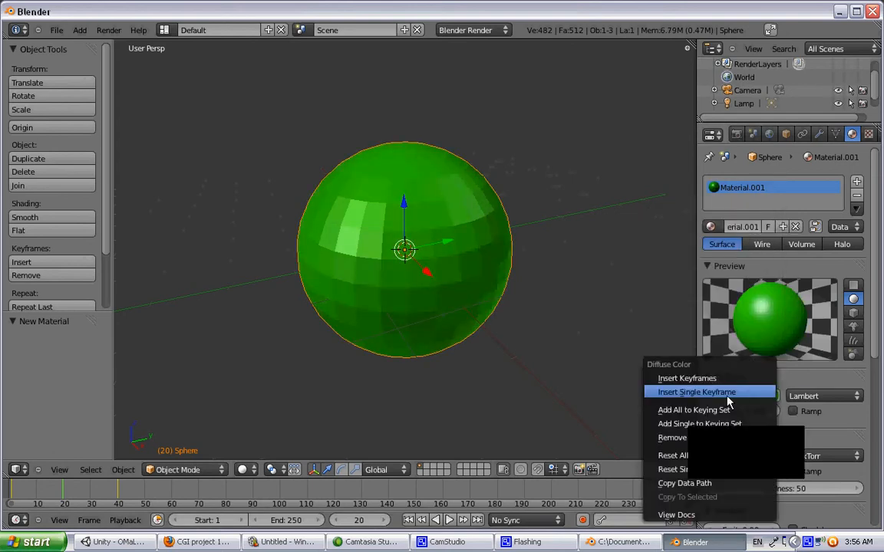
click(709, 376)
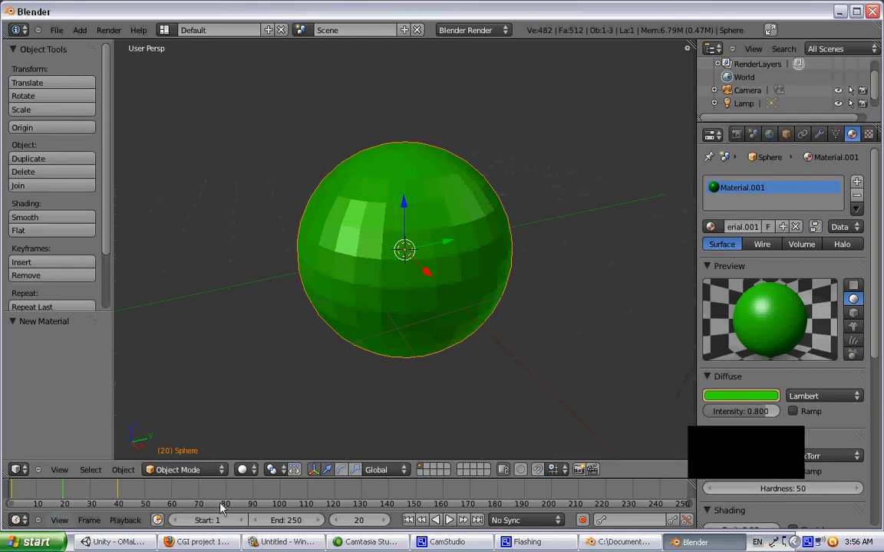
Play the blue-to-green colour animation from frame 1, stop it after frame 40 and return to frame 1.
click(409, 521)
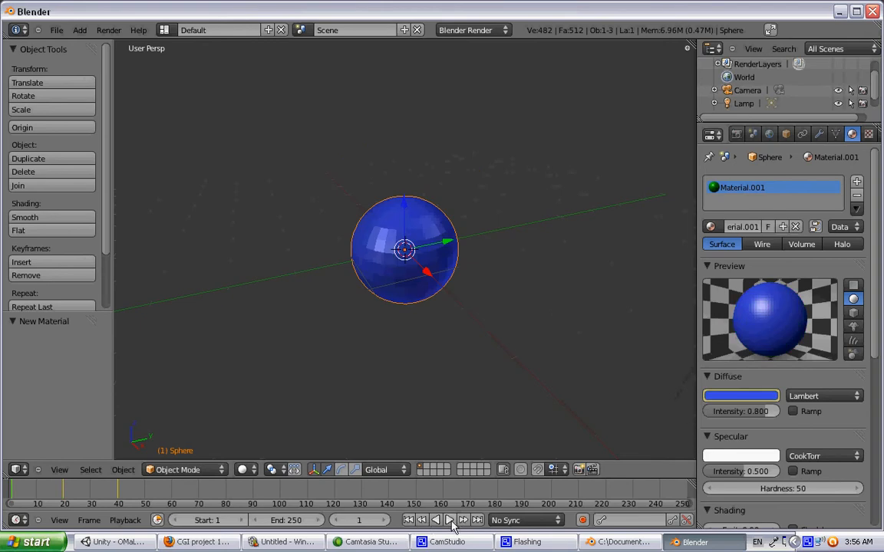
click(450, 521)
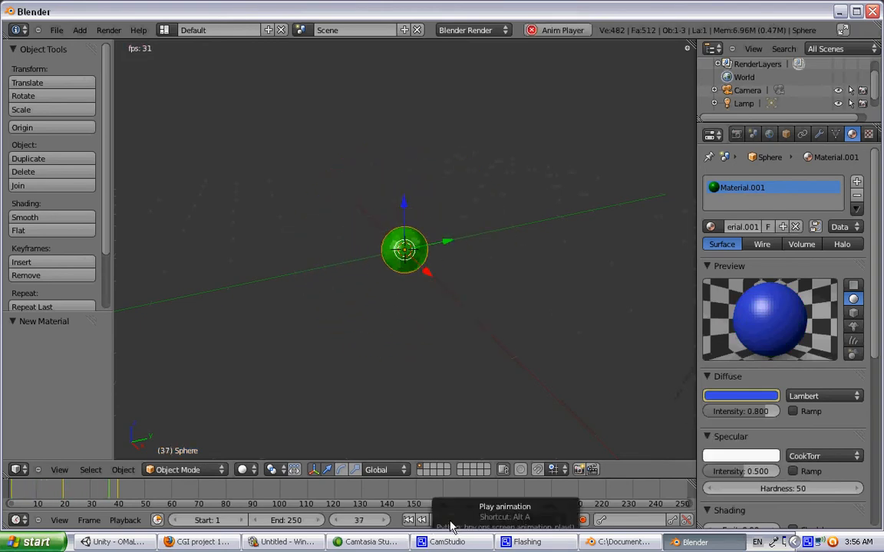
click(450, 521)
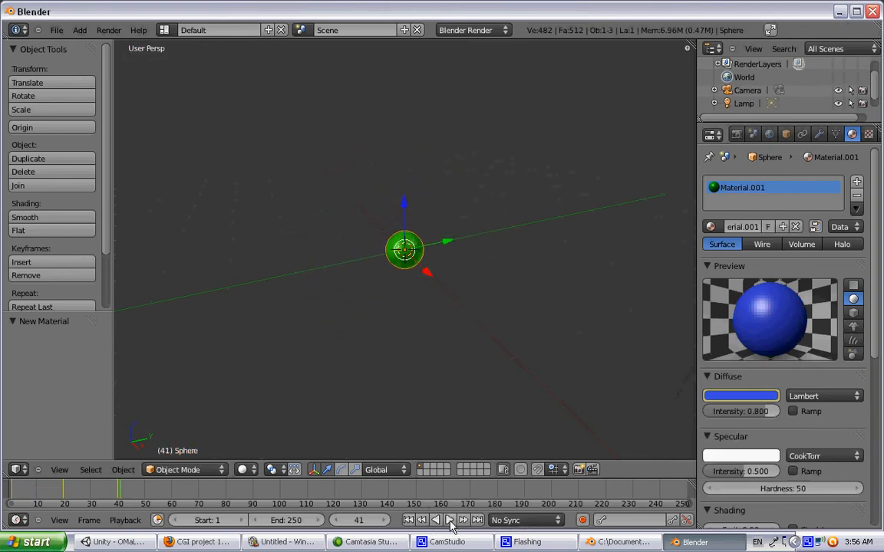
click(409, 521)
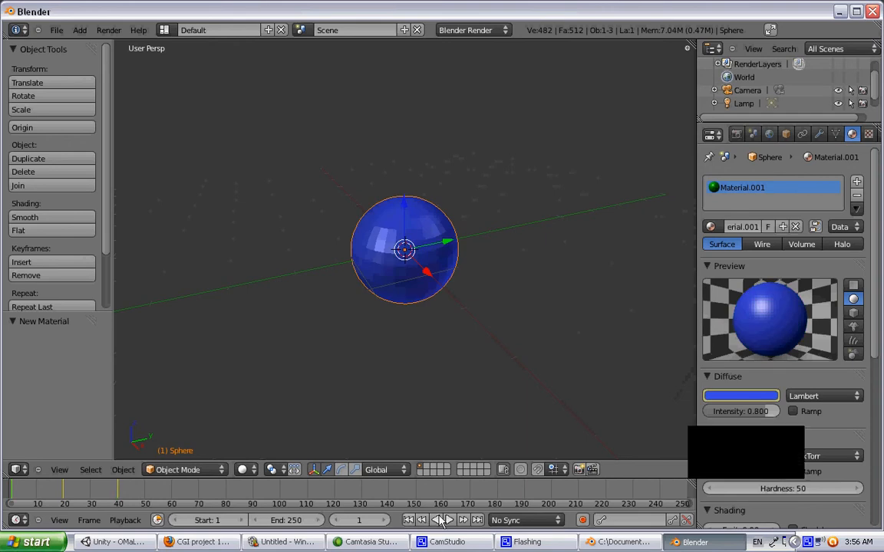
Step between the keyframes at frames 20 and 1 to compare the sphere's colours.
click(64, 491)
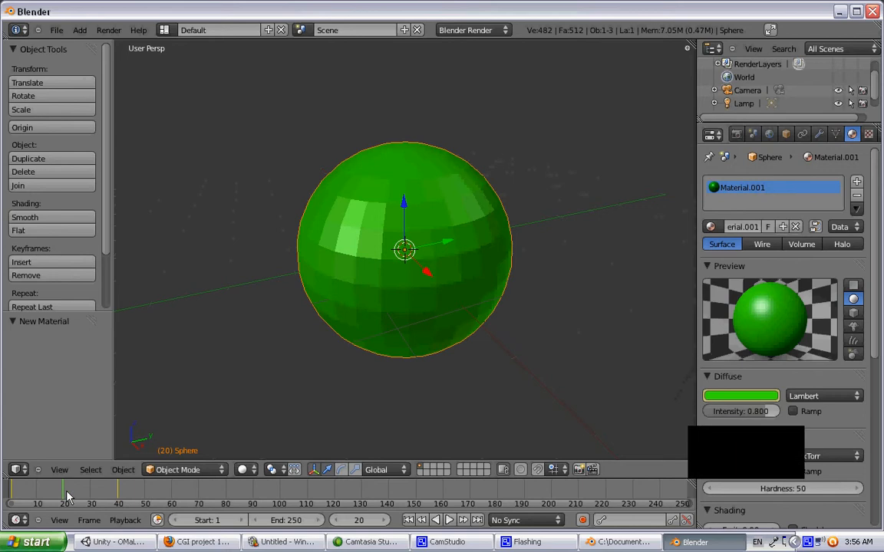
click(421, 522)
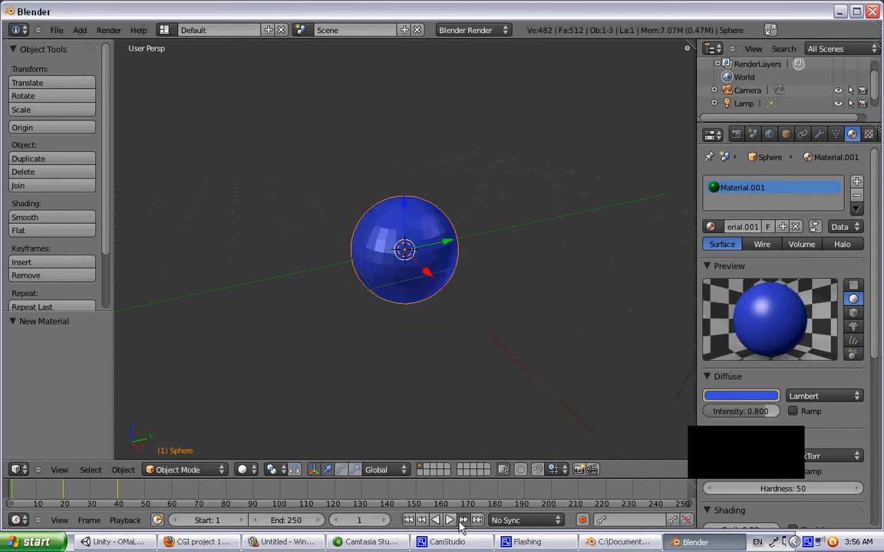
click(461, 522)
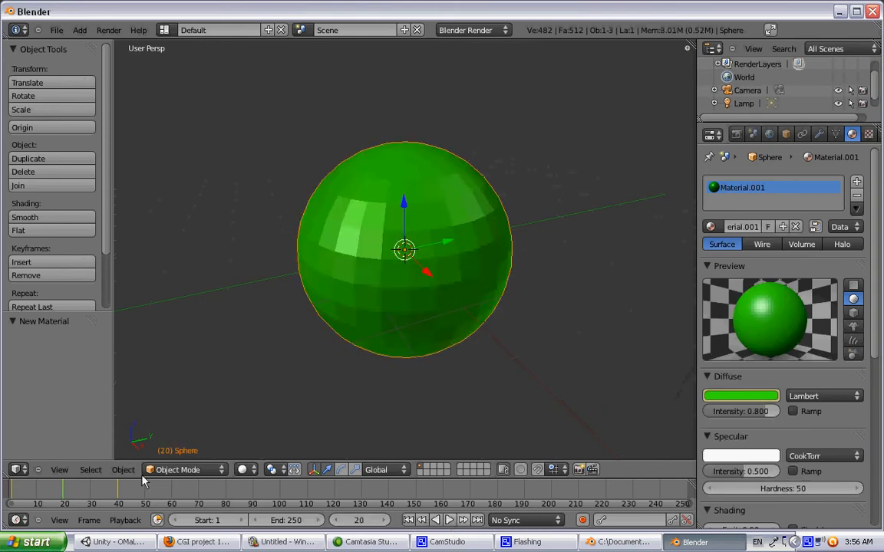
At frame 19, set the sphere's diffuse colour to blue and insert keyframes for it.
click(336, 521)
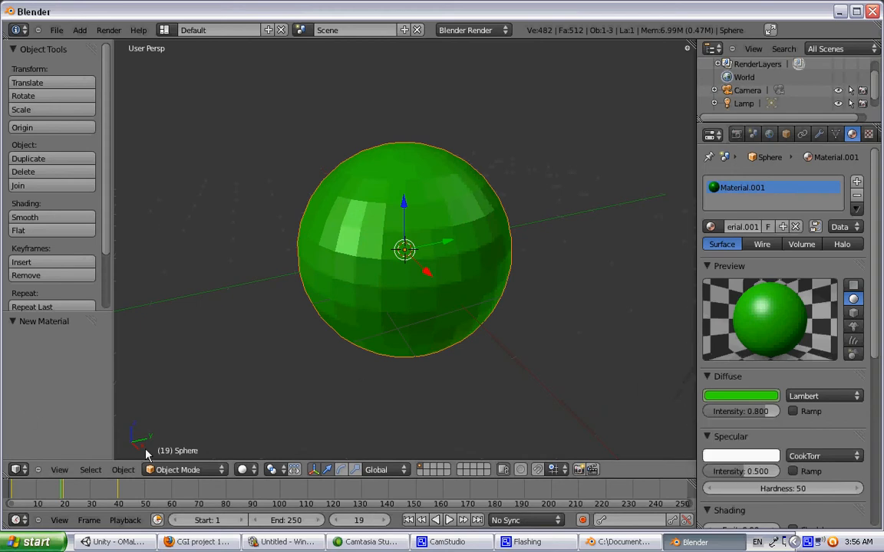
right_click(729, 398)
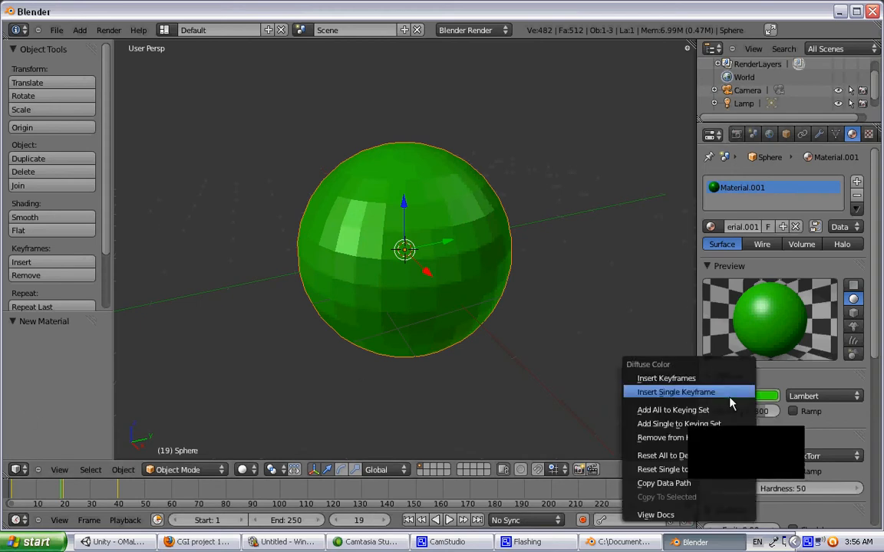
click(779, 385)
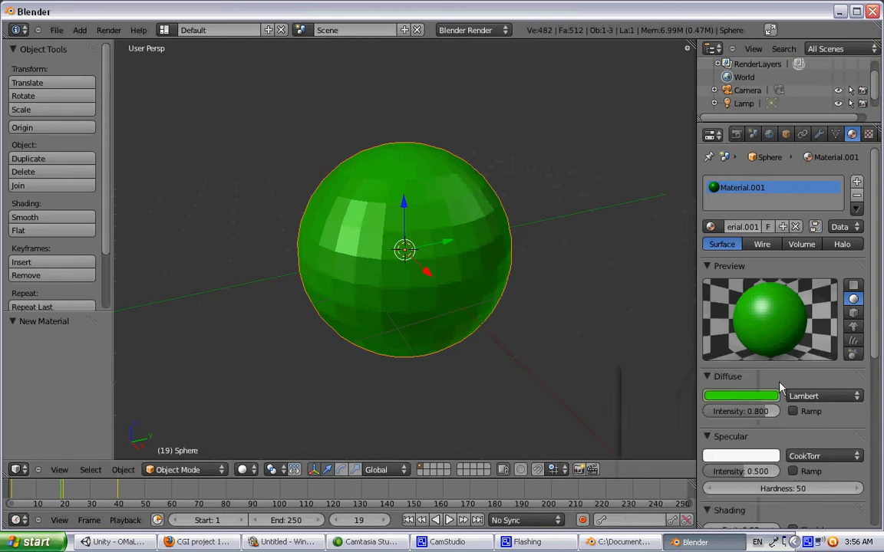
click(743, 397)
drag(741, 243, 749, 232)
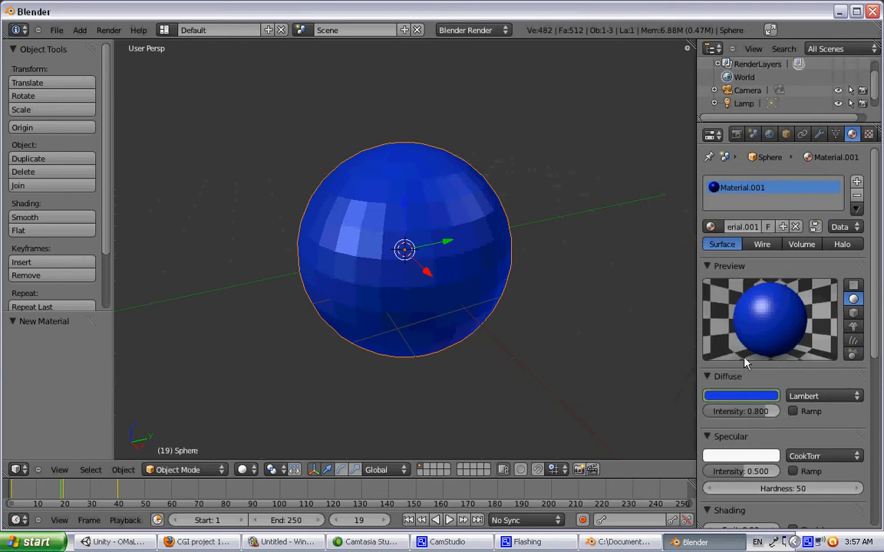
right_click(750, 398)
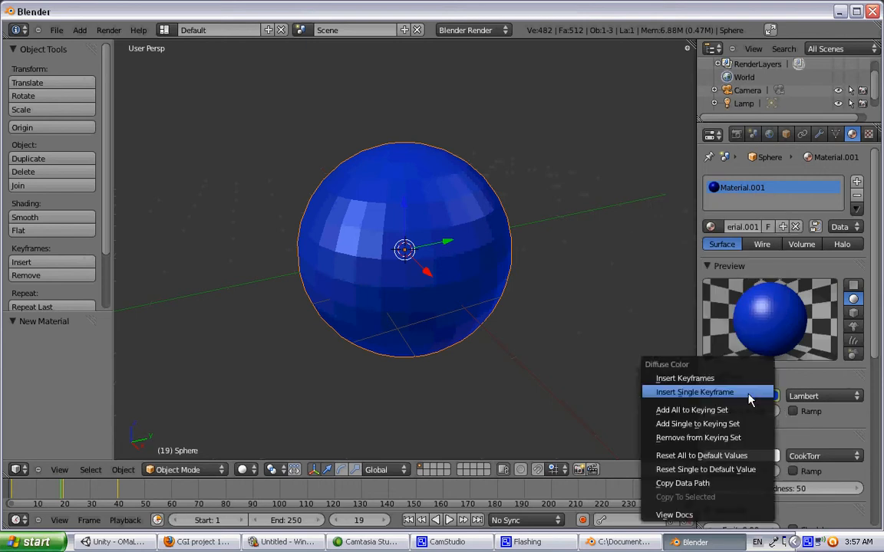
click(704, 379)
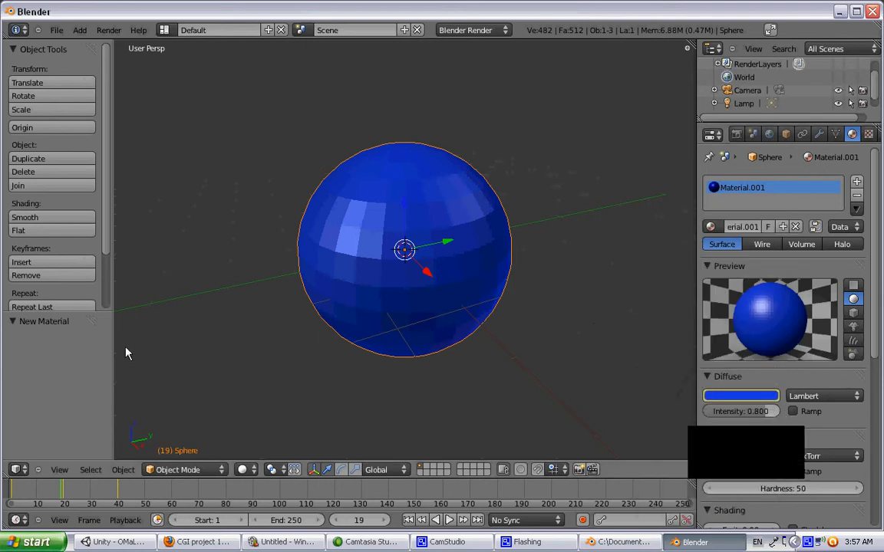
Compare the sphere's colour at frames 1, 19 and 20, play the animation and stop it.
click(11, 495)
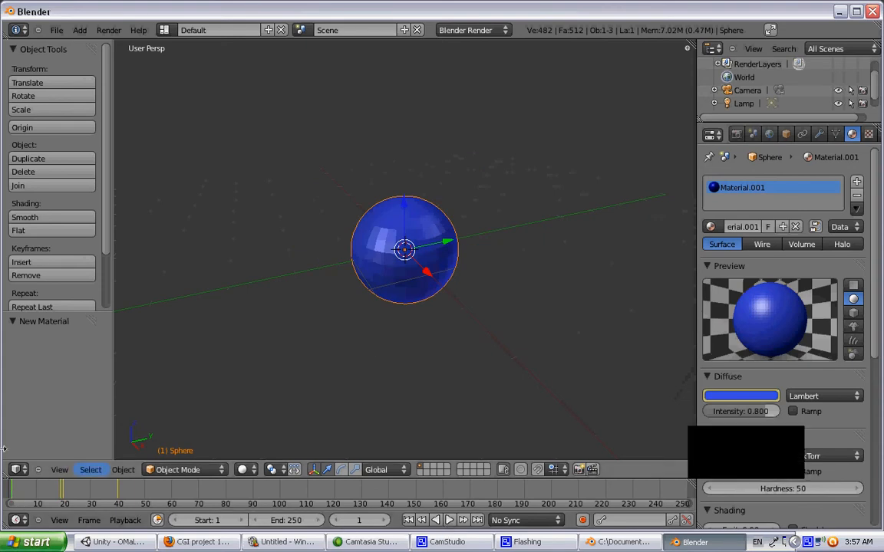
click(63, 497)
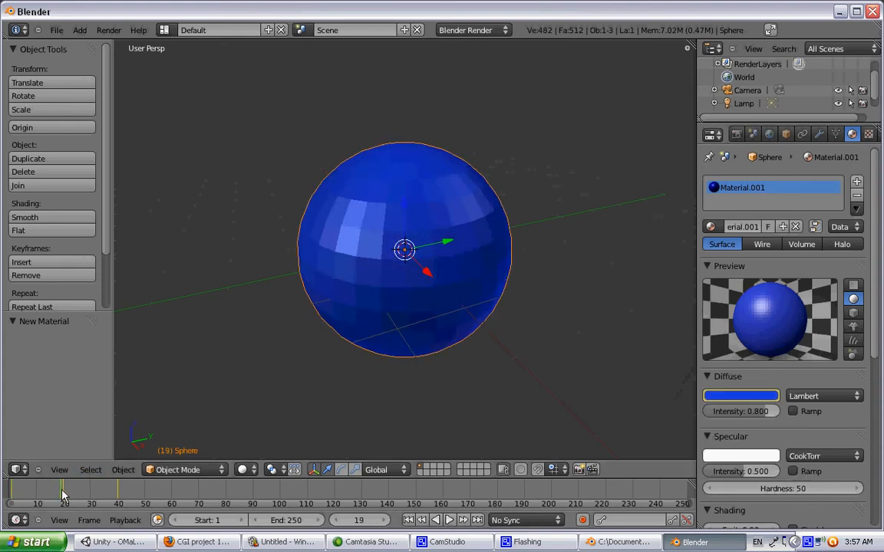
click(384, 520)
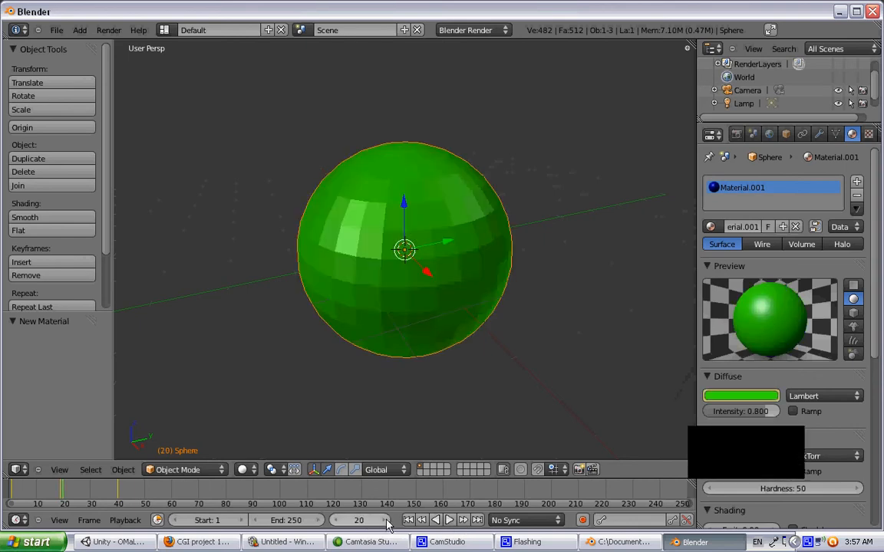
click(335, 520)
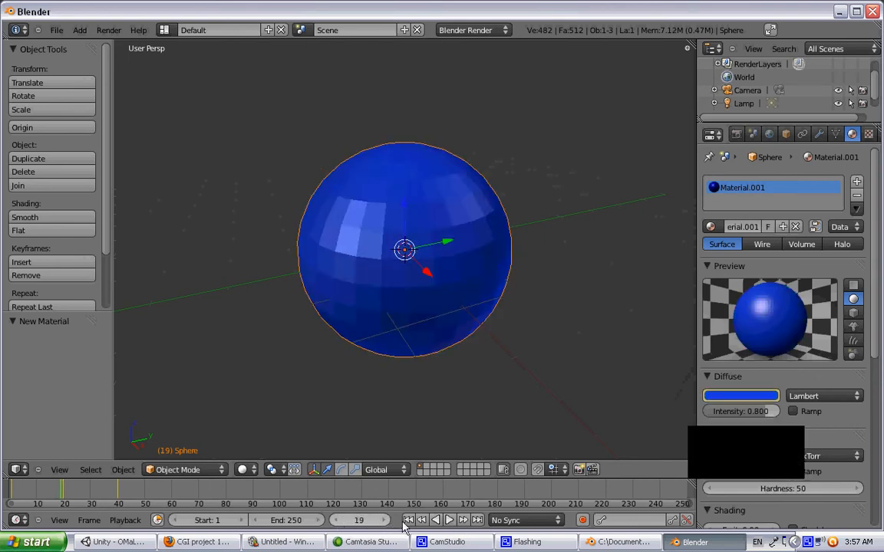
click(451, 520)
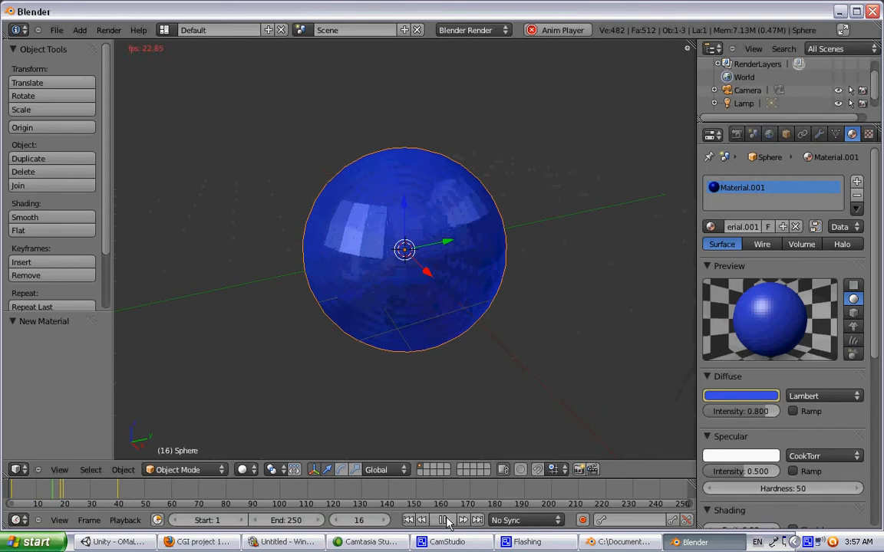
click(448, 520)
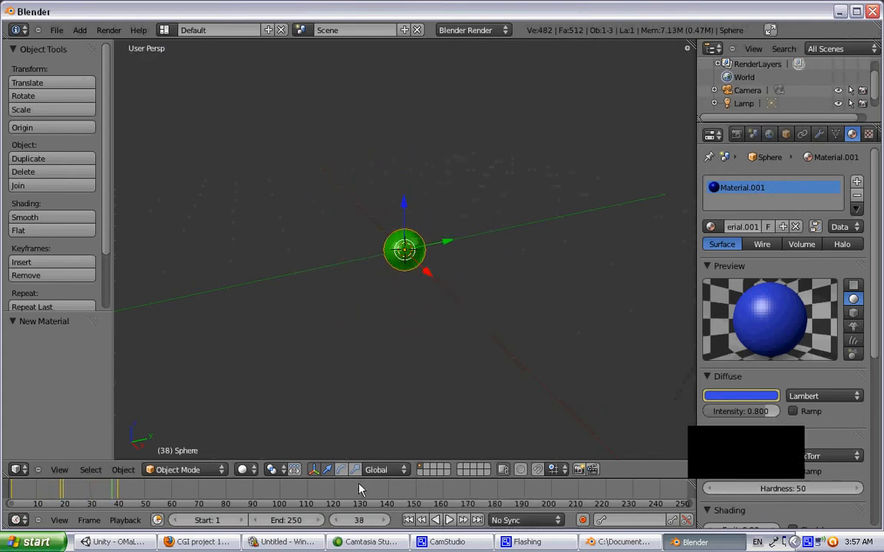
At frame 40, set the diffuse colour to yellow, about R 0.800, G 0.735, B 0.019, and insert keyframes for it.
click(118, 489)
click(738, 395)
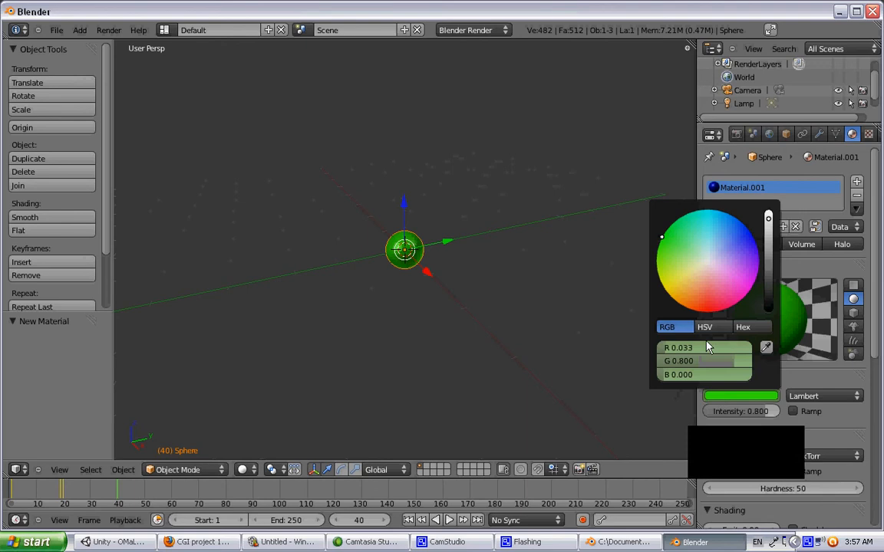
drag(676, 289, 666, 291)
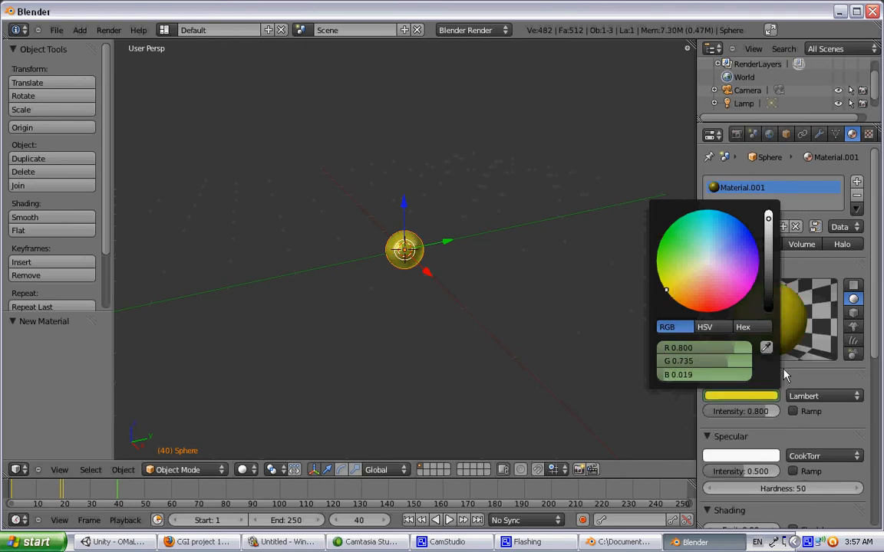
right_click(721, 396)
click(653, 376)
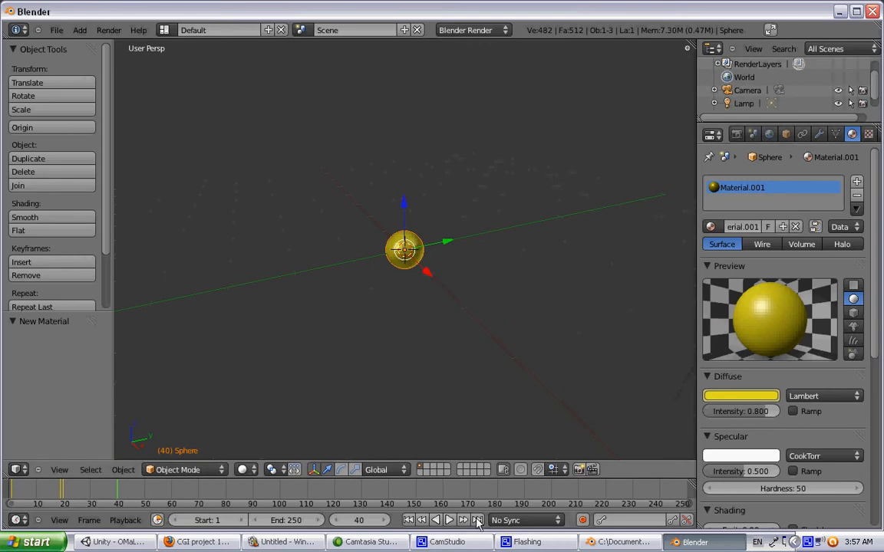
Play the blue, green and yellow colour animation from frame 1 and stop it after the last keyframe.
click(408, 520)
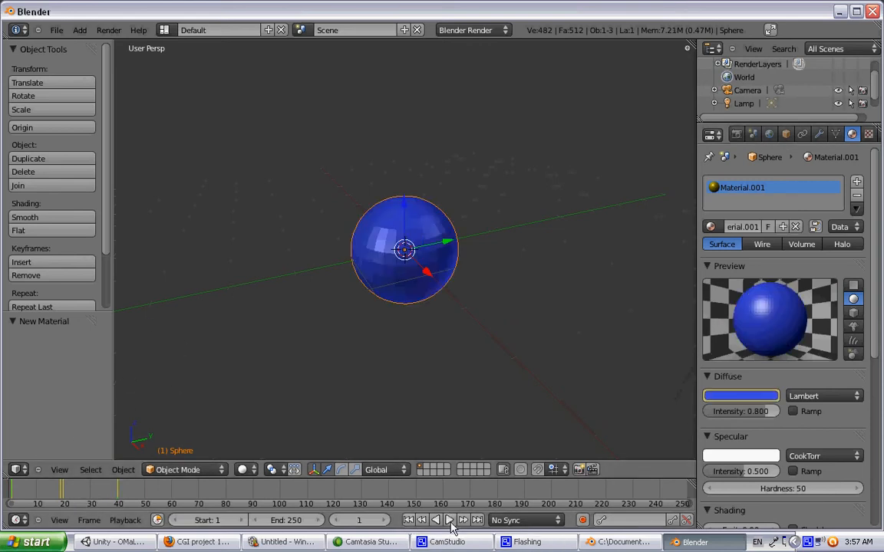
click(451, 522)
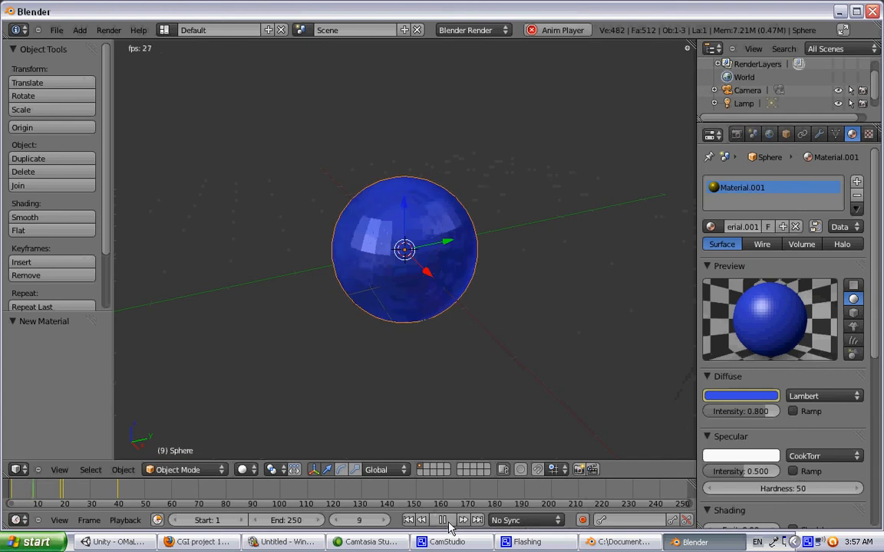
click(449, 522)
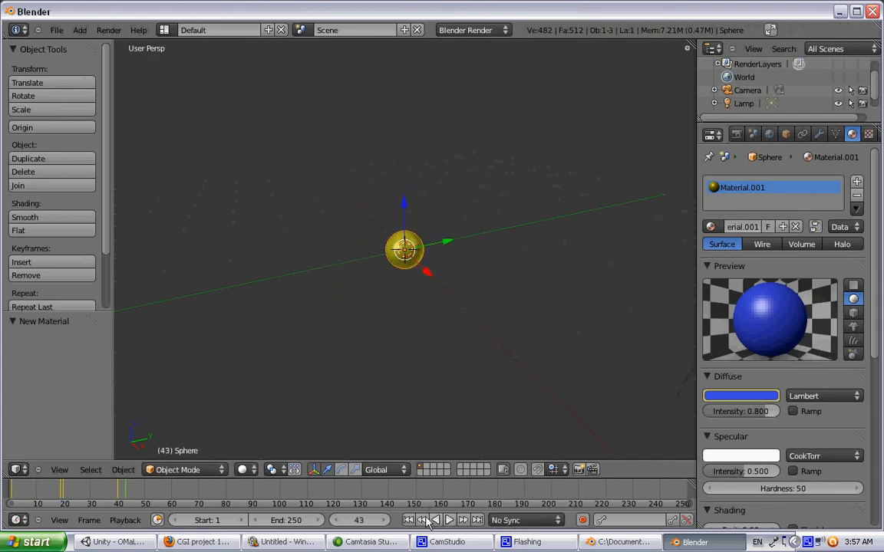
Replay the sphere animation from frame 1, stop it around frame 40, and return to frame 1.
click(408, 520)
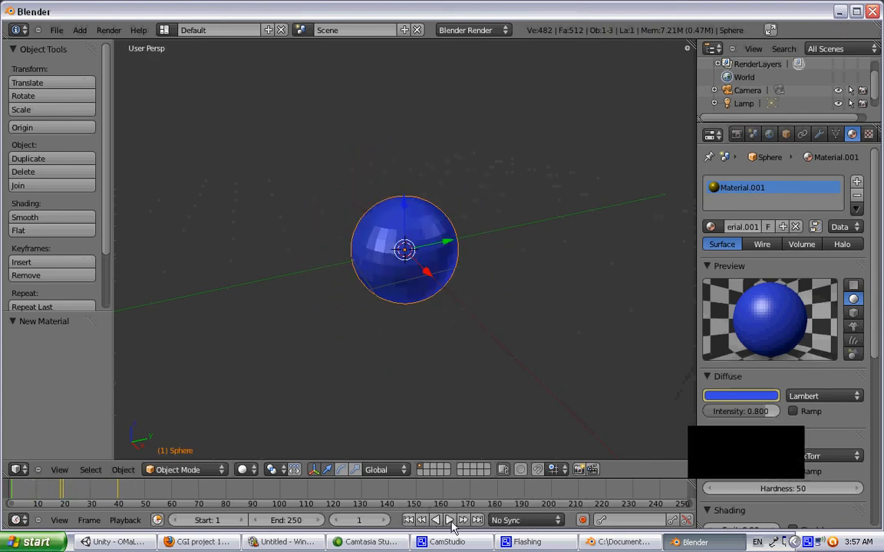
click(450, 521)
click(449, 520)
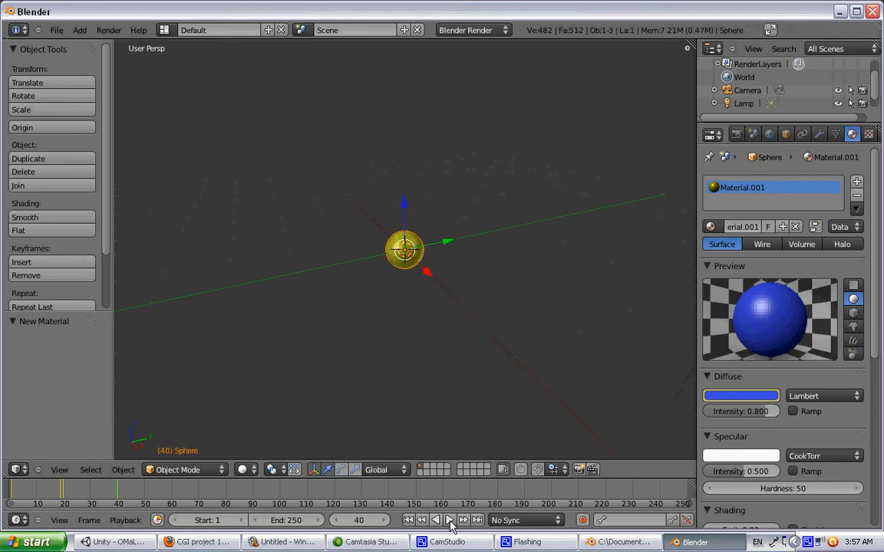
click(419, 520)
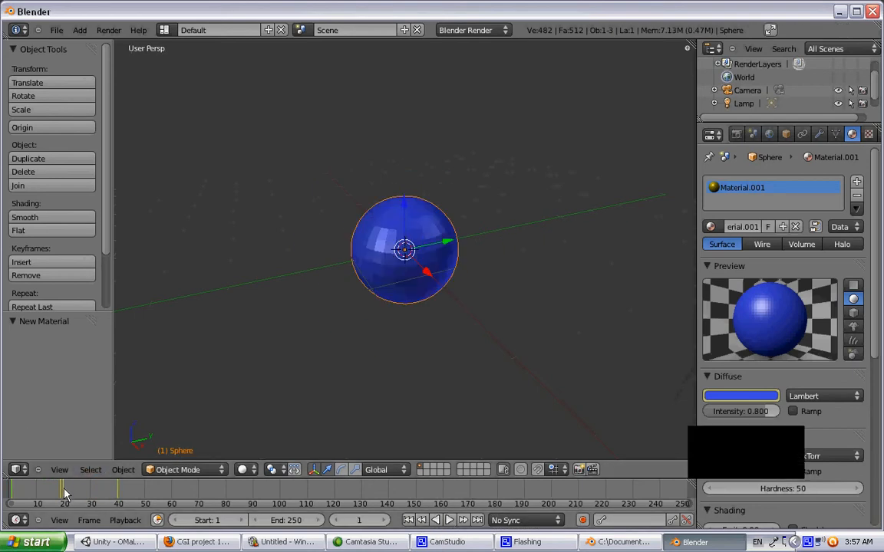
At frame 20, insert a LocRotScale keyframe, scale the sphere down by about 0.205, and keyframe the smaller size.
click(64, 494)
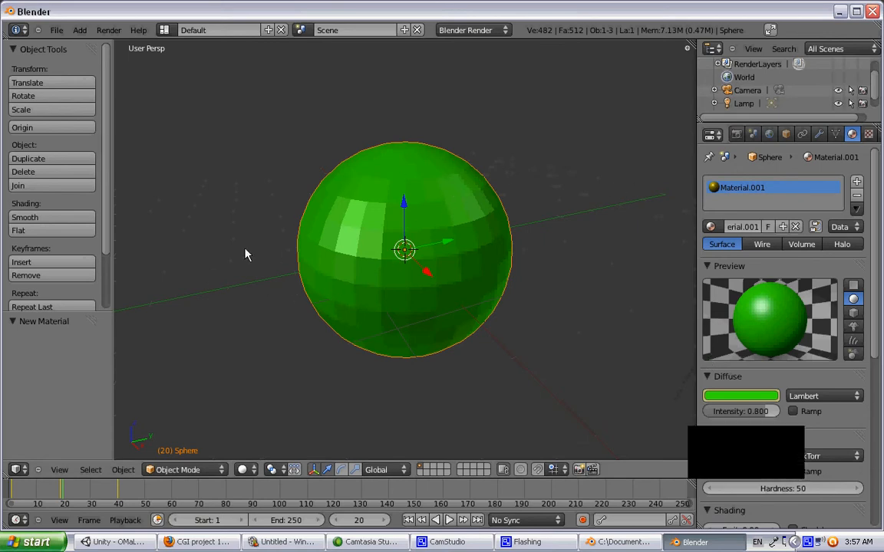
key(i)
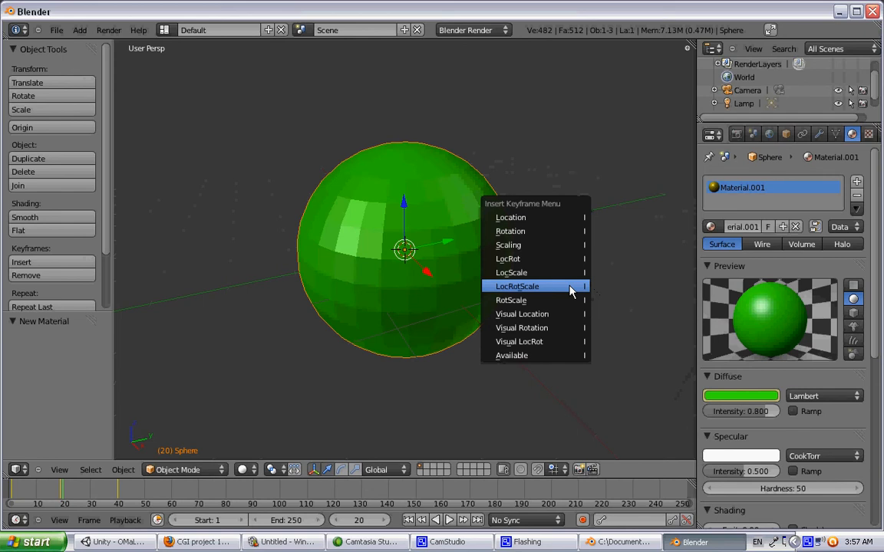
click(571, 290)
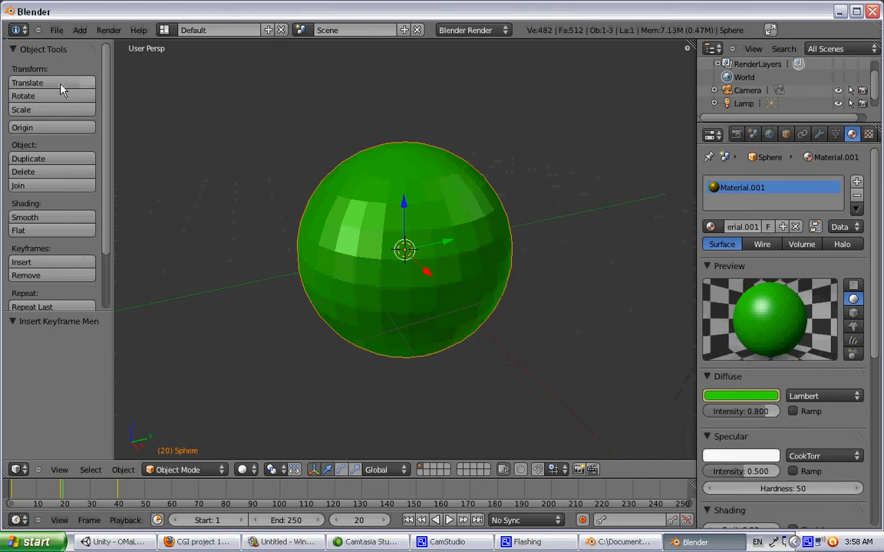
click(47, 111)
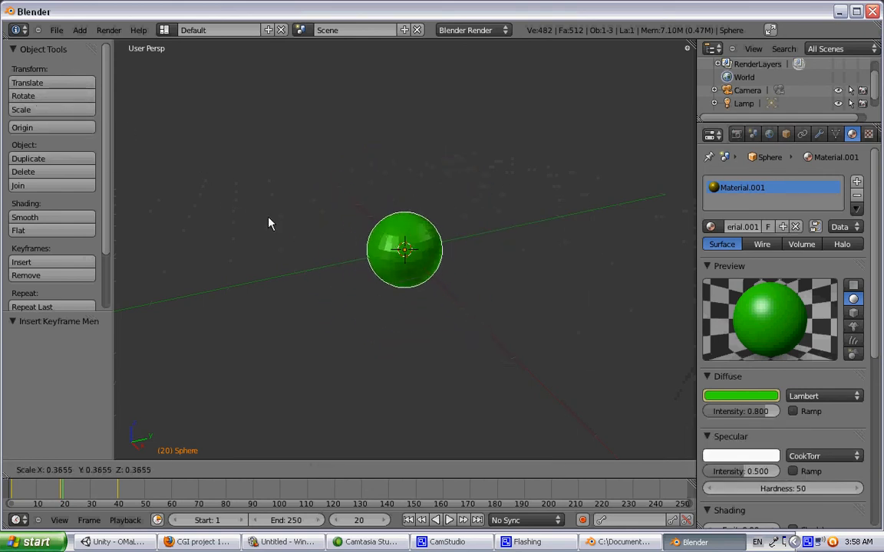
click(331, 232)
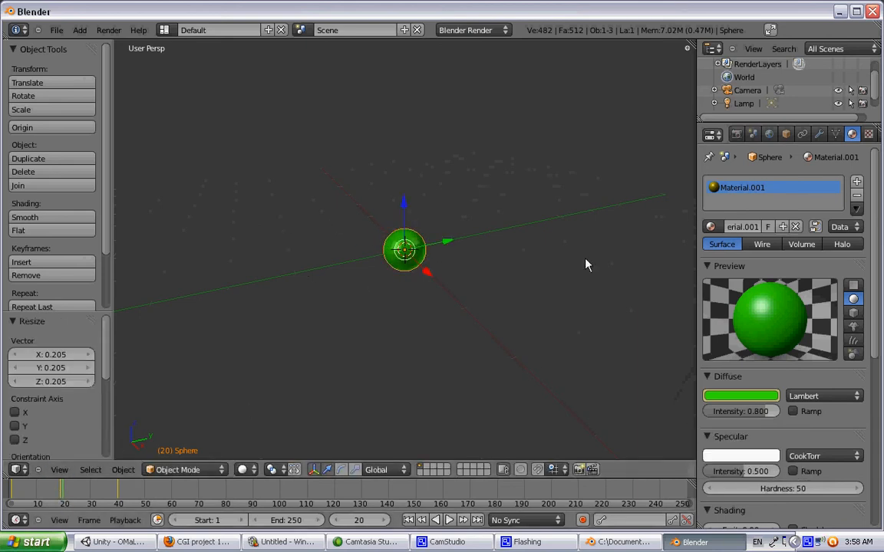
key(i)
click(571, 238)
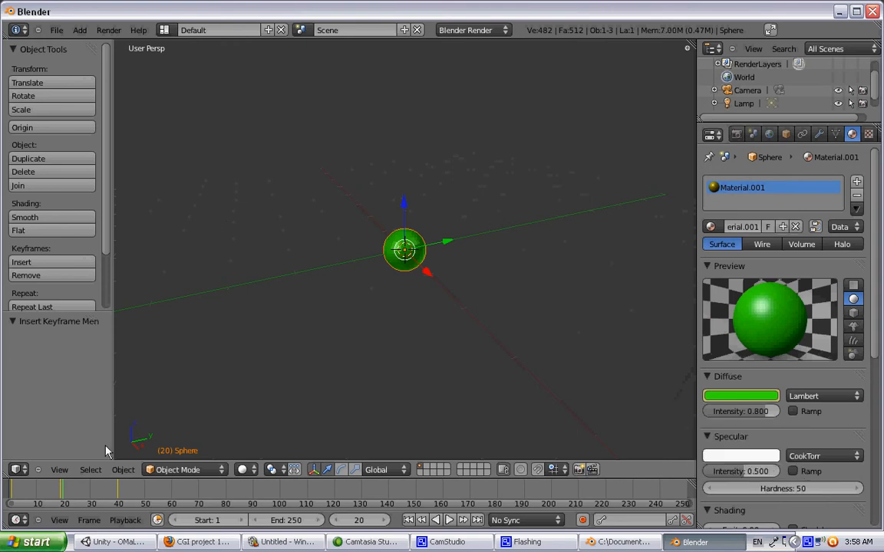
Scrub back through the early frames, play the shrinking sphere animation from frame 1, and stop it after the last keyframe.
drag(62, 490, 30, 492)
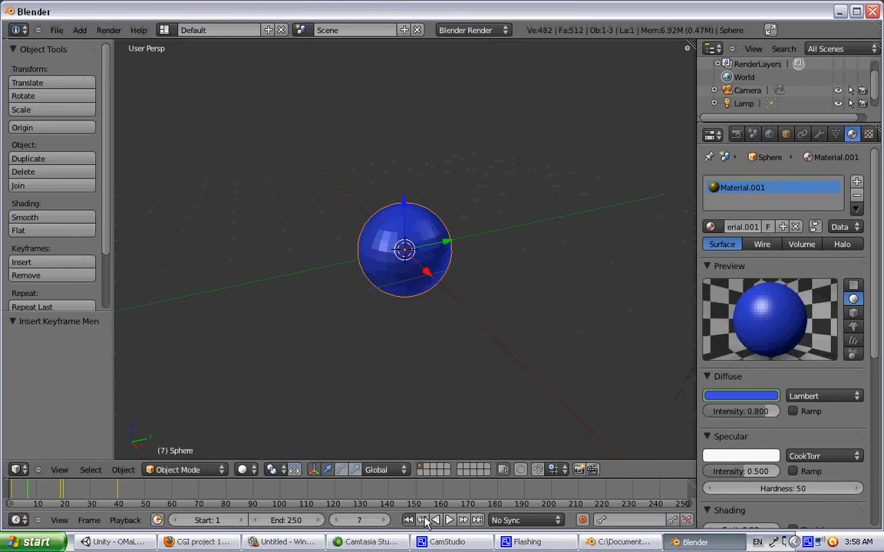
click(408, 520)
click(451, 520)
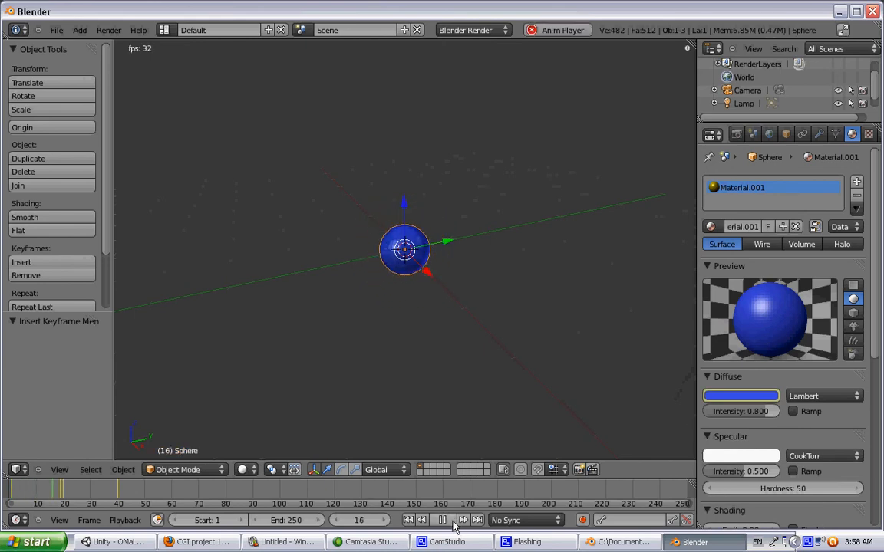
click(450, 520)
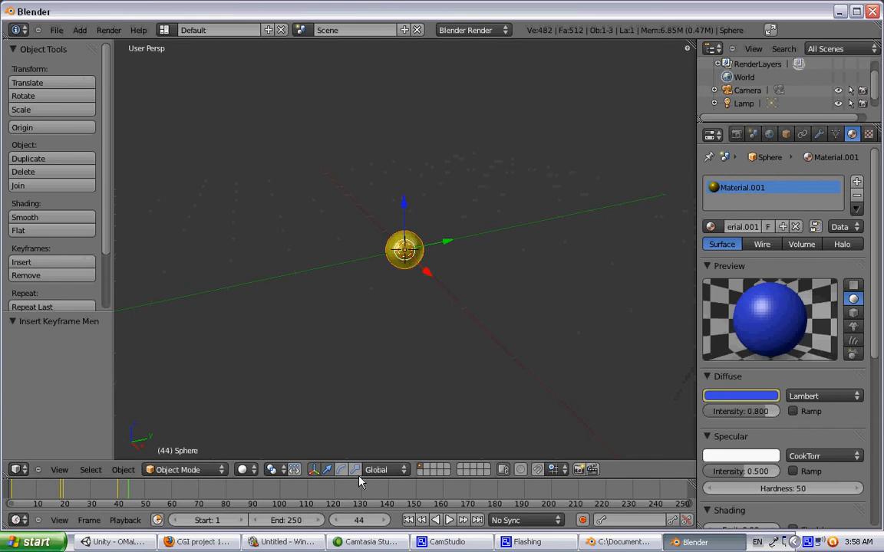
Compare the sphere's size and colour at frames 1, 10 and 19.
key(shift+Left)
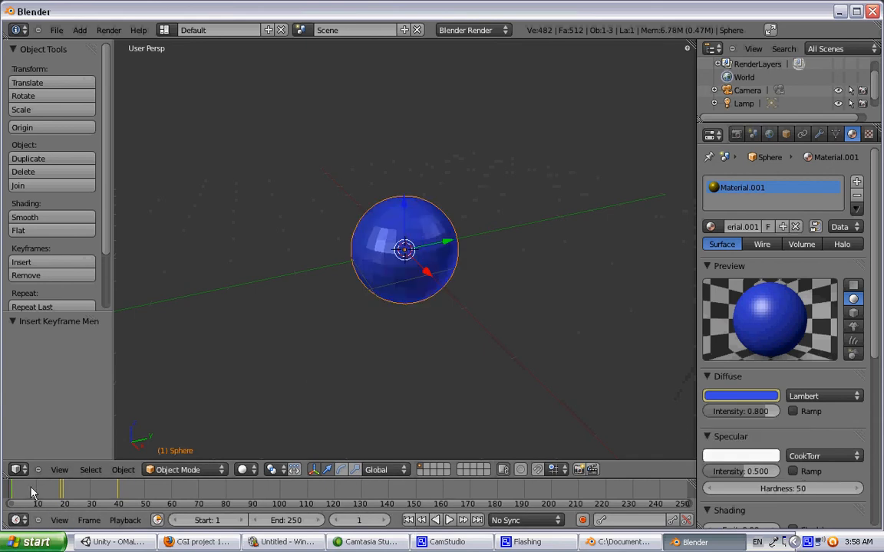
click(62, 491)
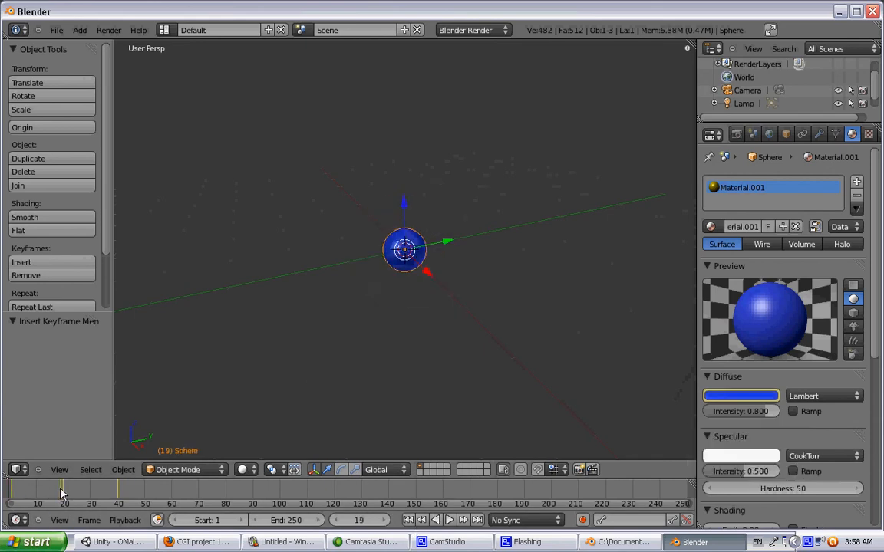
key(shift+Left)
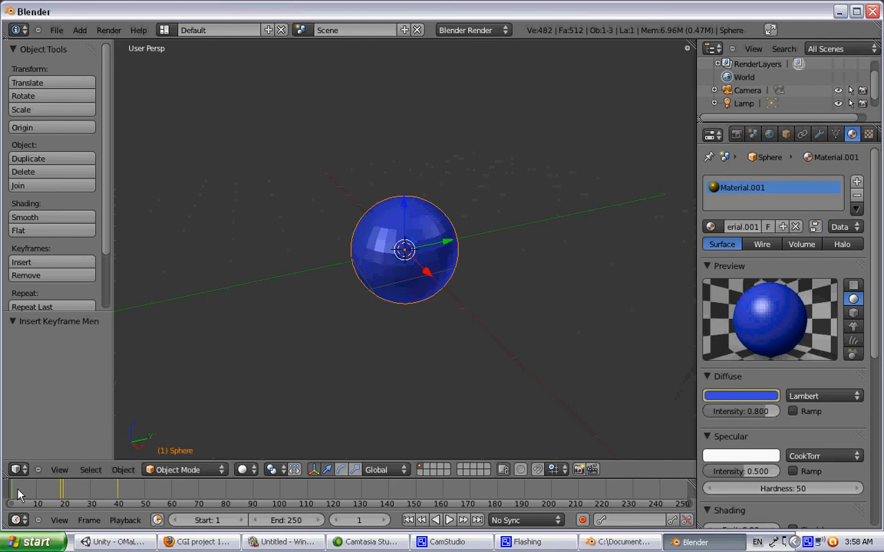
click(38, 492)
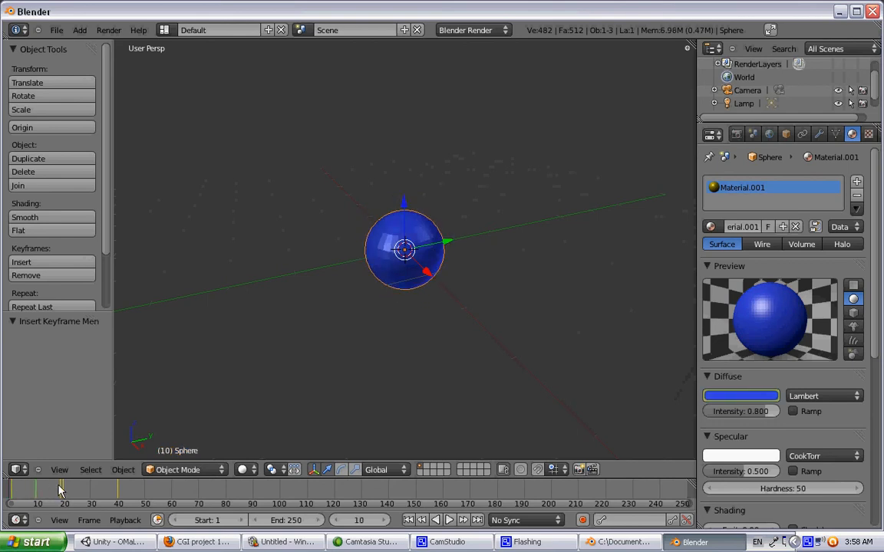
click(62, 491)
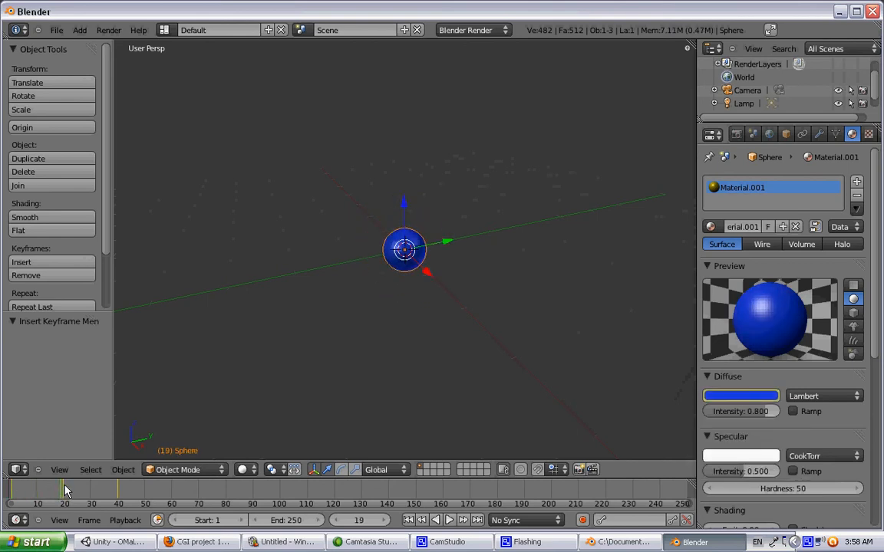
At frame 20, scale the green sphere up by about 3.934 and insert a keyframe for the larger size.
click(66, 491)
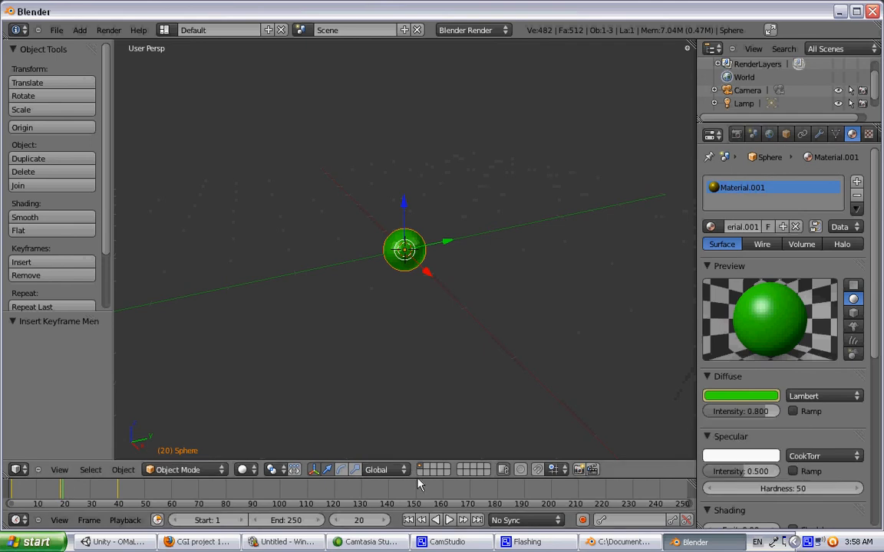
key(s)
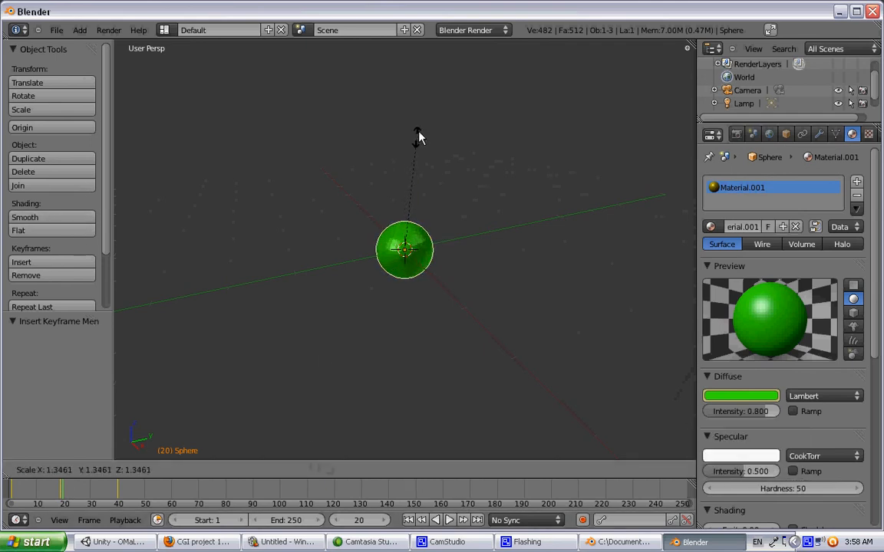
click(631, 431)
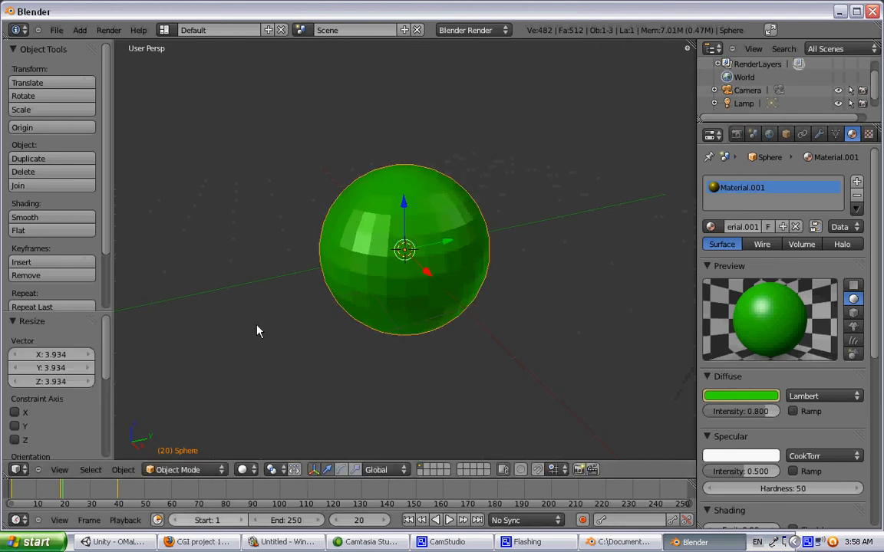
key(i)
click(568, 290)
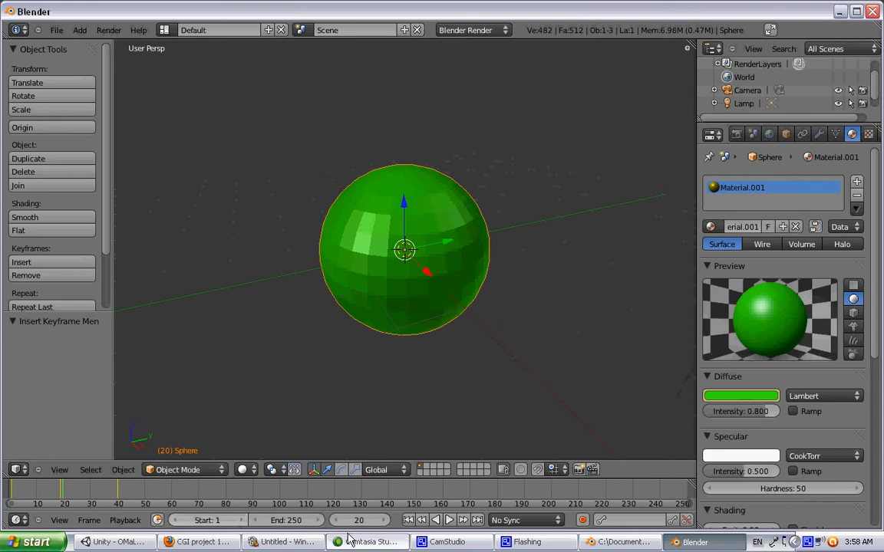
At frame 21, keyframe the sphere, scale it down by about 0.305, and insert a keyframe for the smaller size.
click(381, 521)
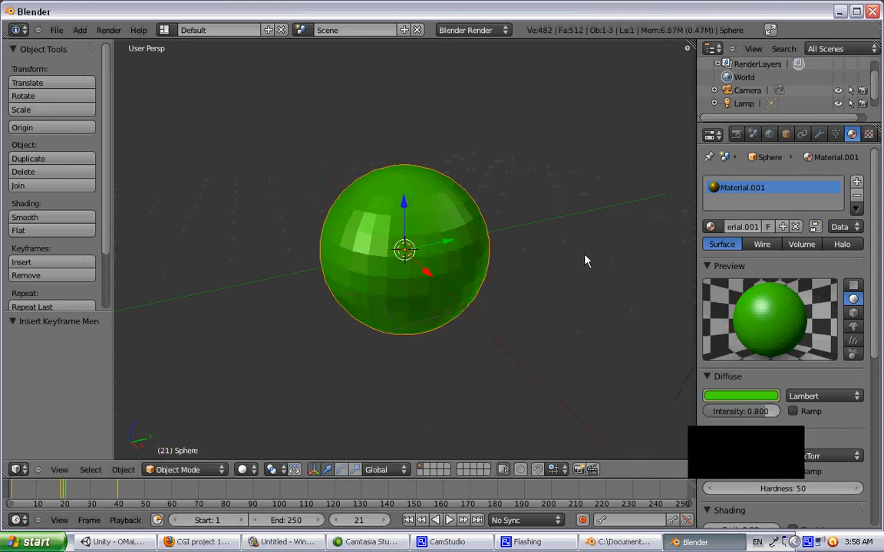
key(i)
click(559, 223)
key(s)
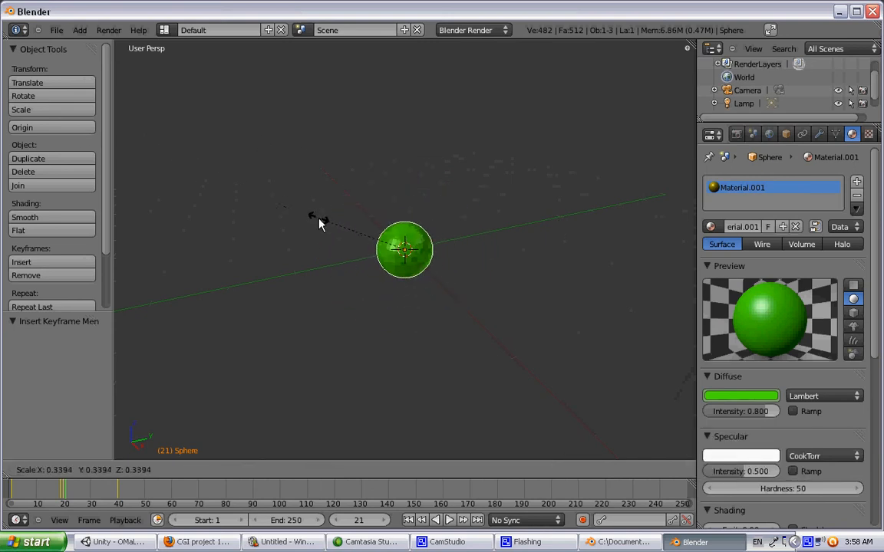
click(325, 226)
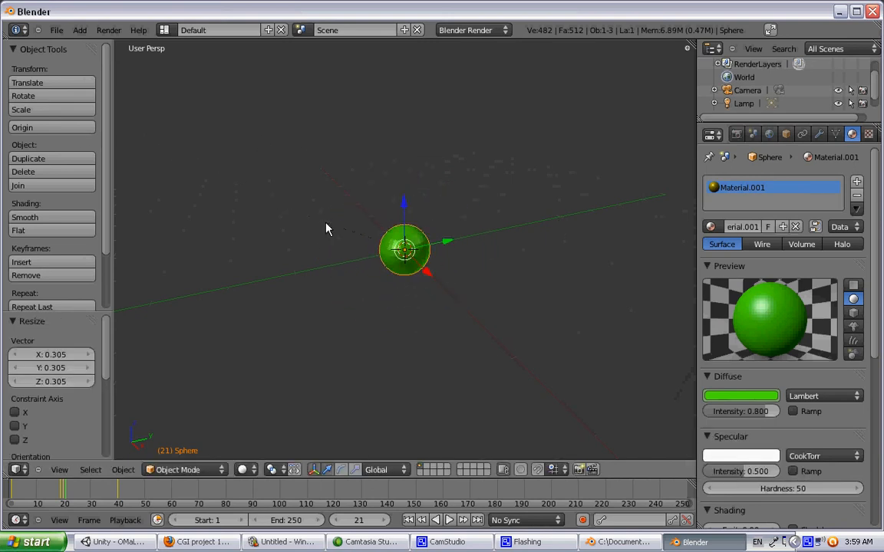
key(i)
click(355, 414)
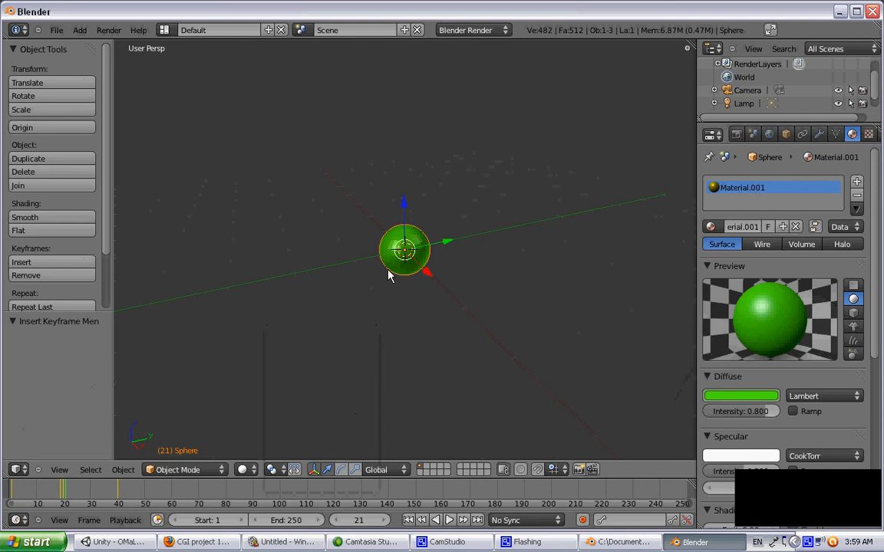
Step between frames 19, 20 and 21 to compare the sphere's size and colour.
click(65, 494)
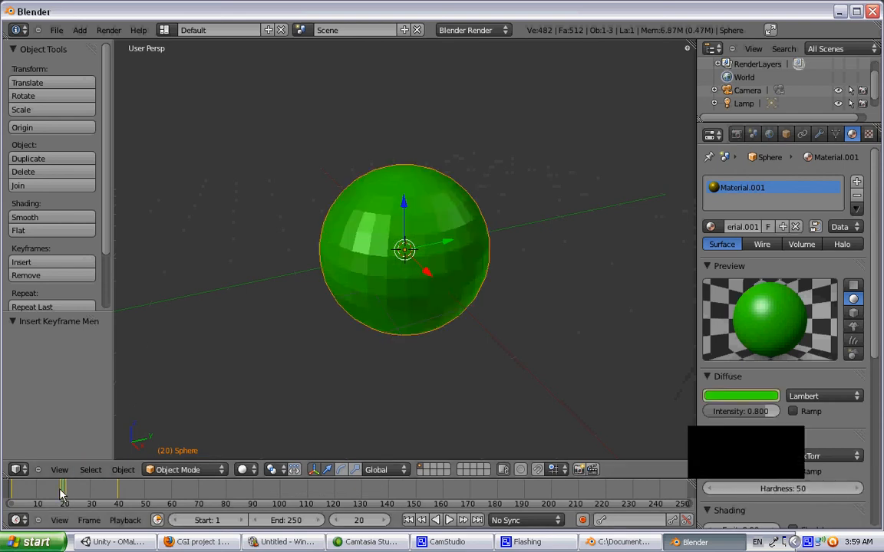
click(63, 491)
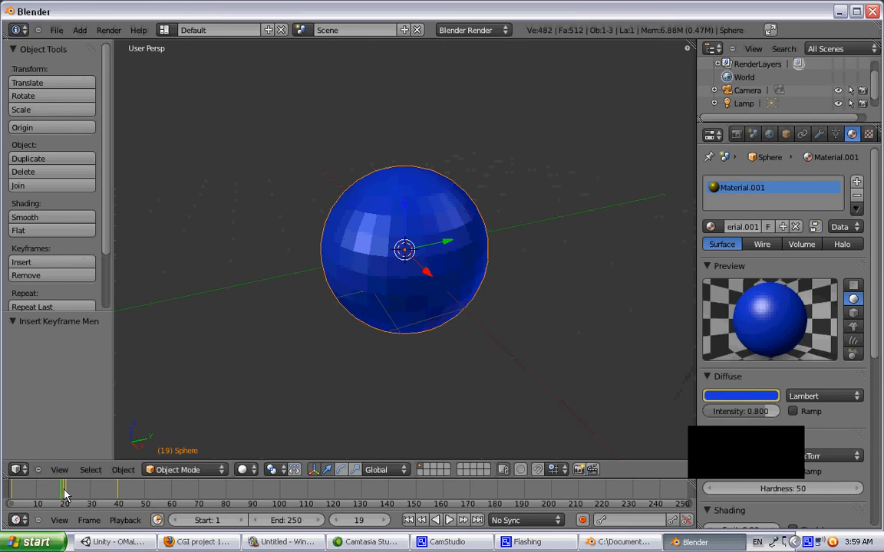
click(385, 521)
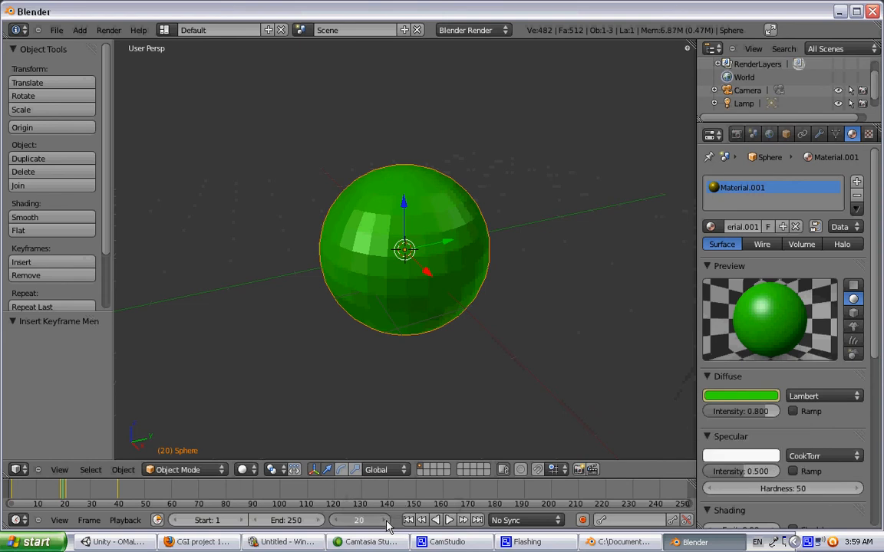
click(386, 521)
Play the complete sphere animation from frame 1, stop it past the last keyframe, and minimise the Blender window.
click(407, 521)
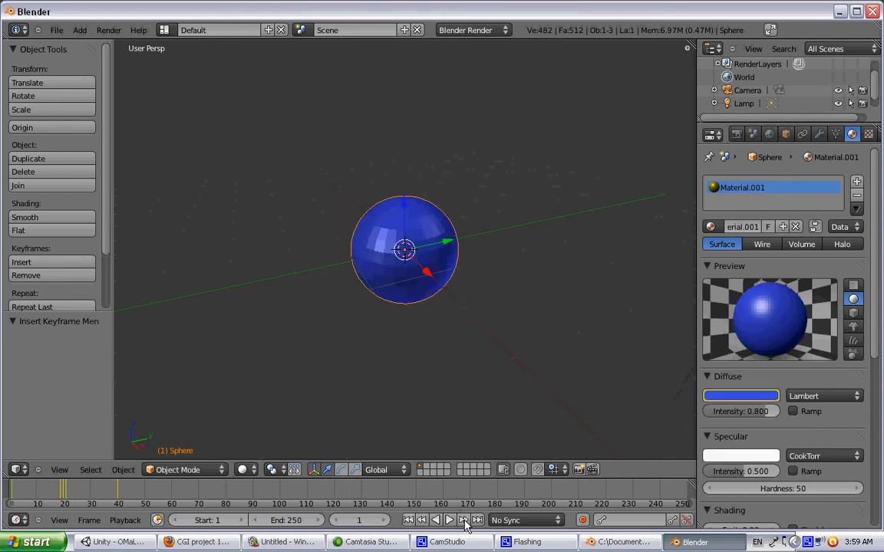
click(448, 521)
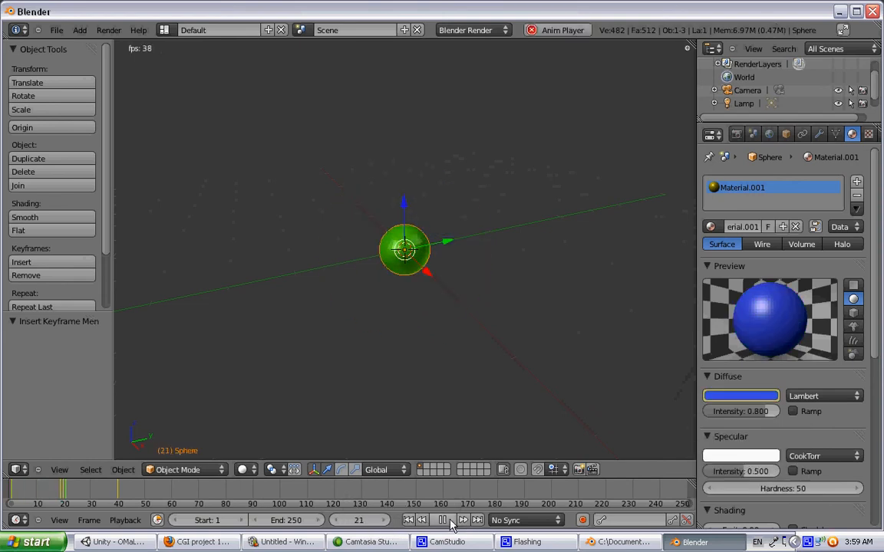
key(alt+a)
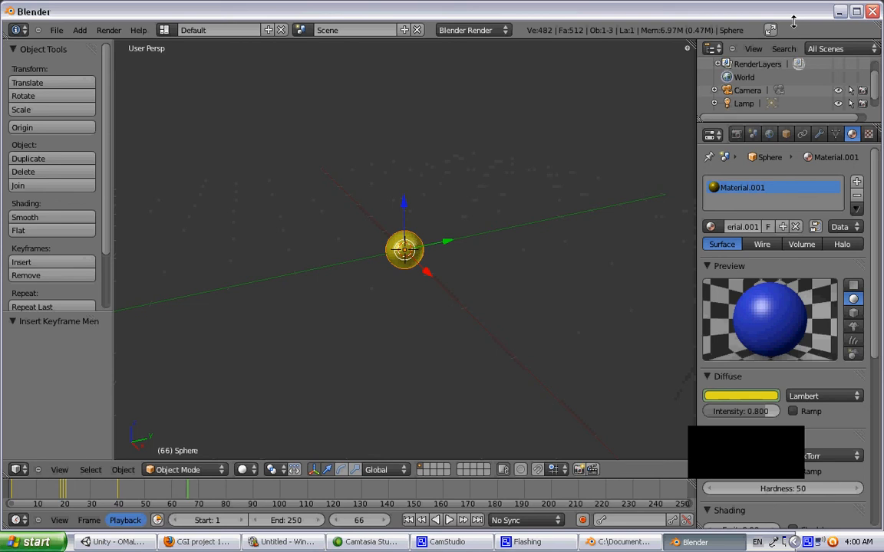
click(840, 12)
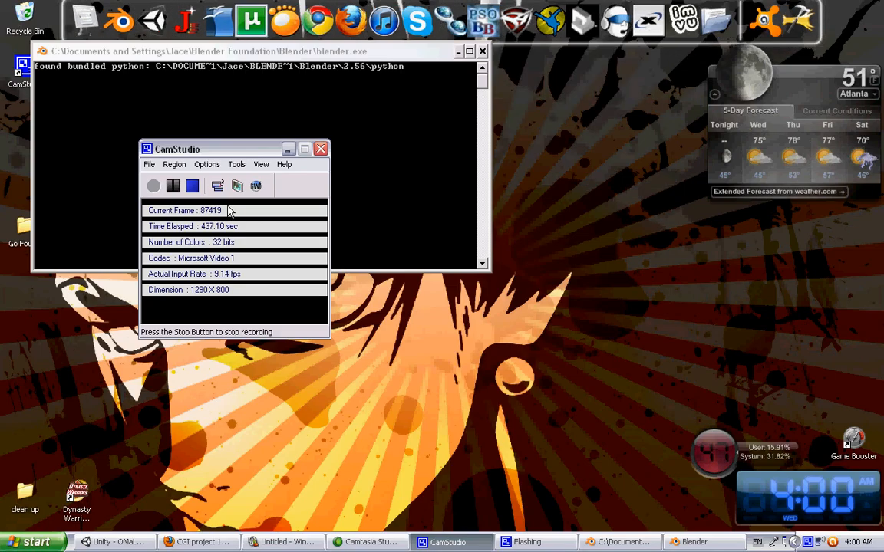